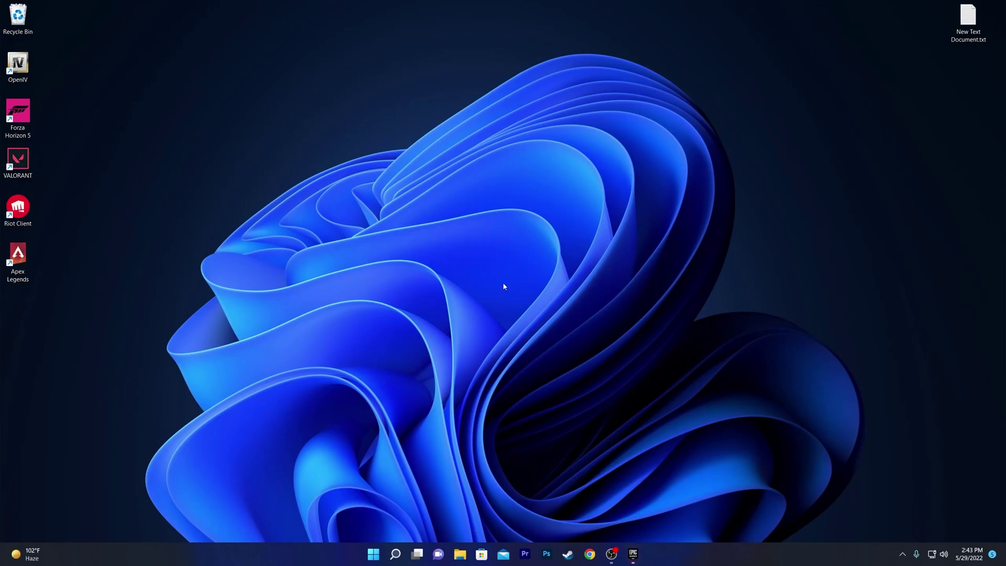
- Launch GeForce Experience and confirm Game Ready Driver 512.95 is the latest driver
{"action": "left_click", "coordinate": [395, 553]}
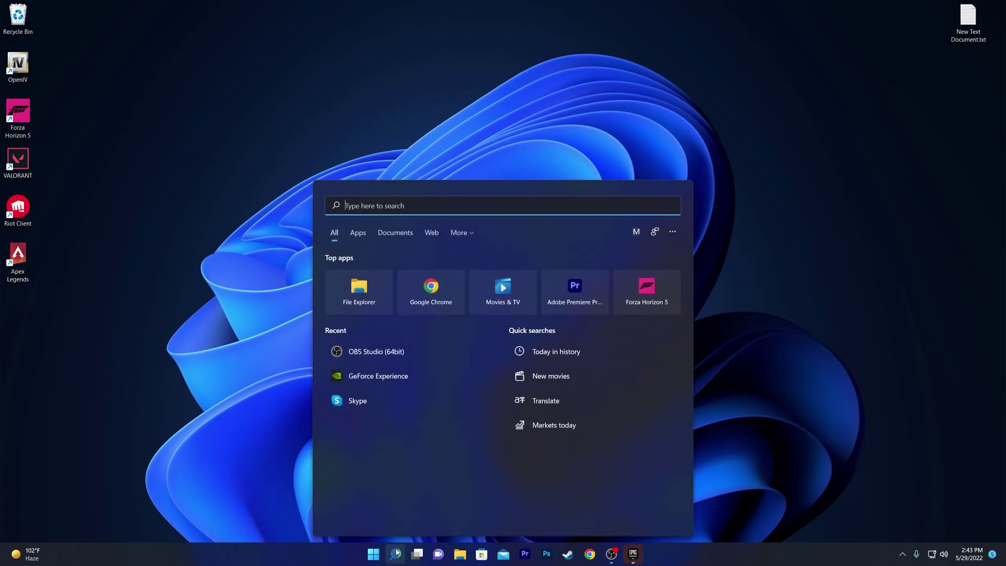
{"action": "left_click", "coordinate": [379, 376]}
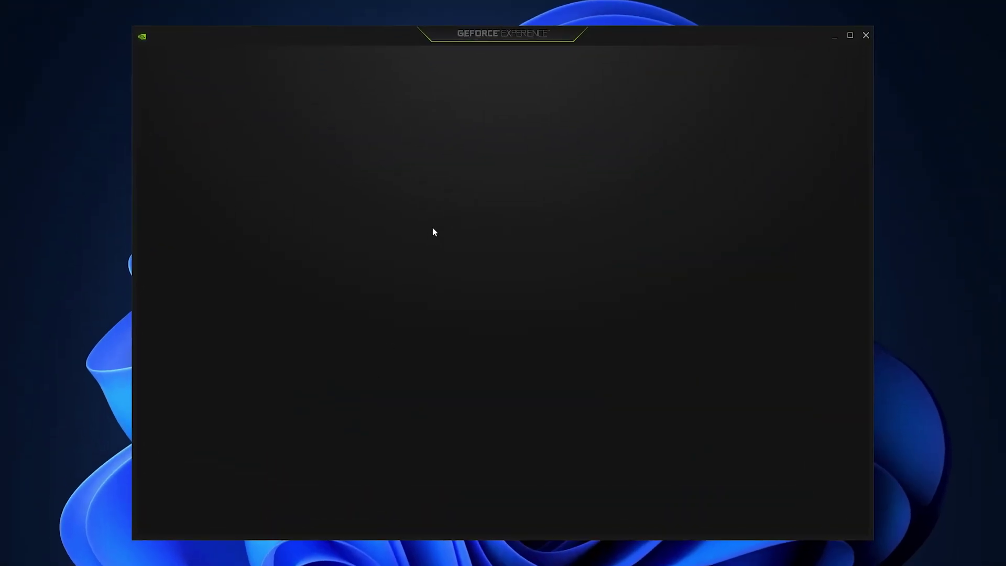
{"action": "left_click", "coordinate": [254, 61]}
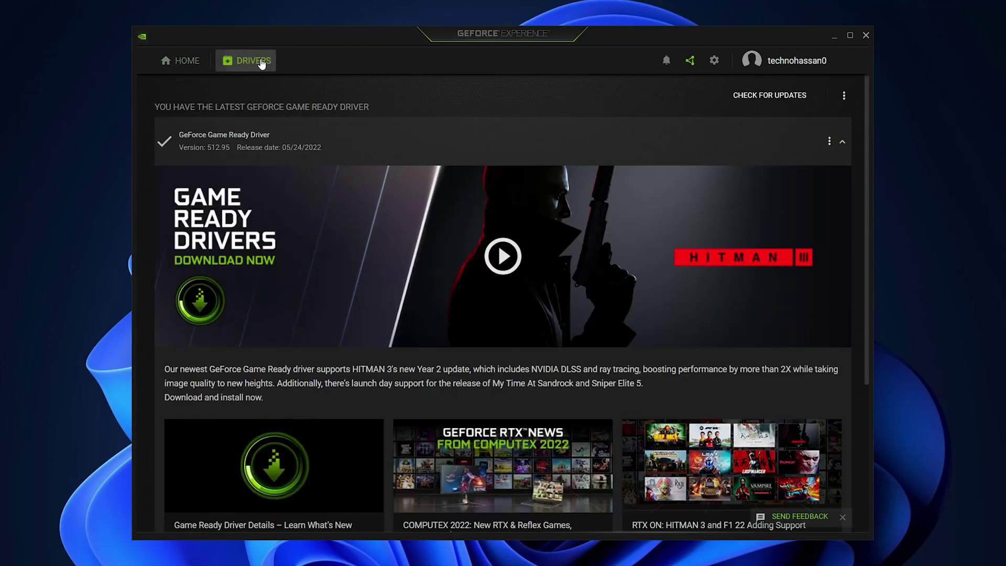
{"action": "left_click", "coordinate": [770, 96]}
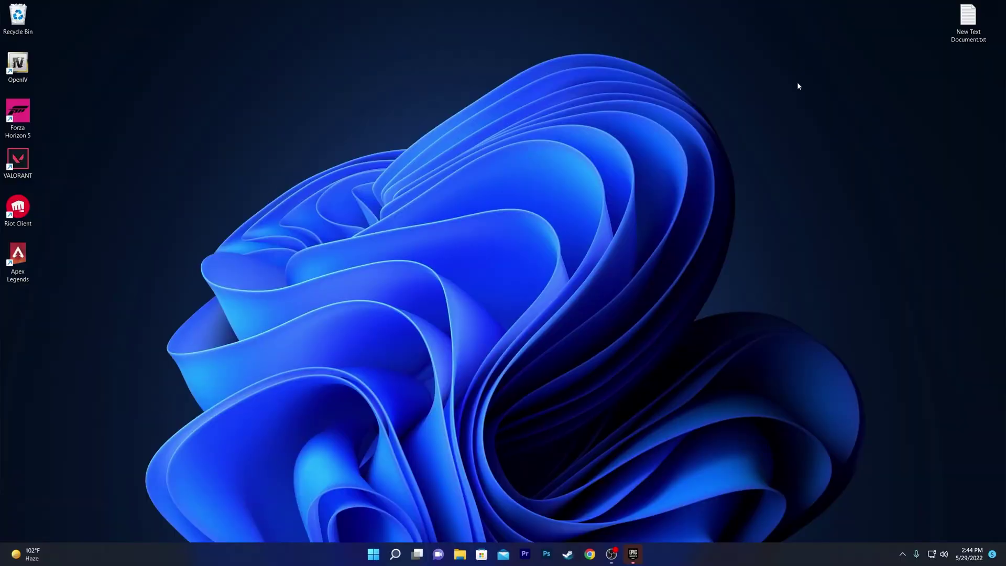
- Open Chrome, load the NVIDIA website, and choose Middle East as the region
{"action": "left_click", "coordinate": [589, 554]}
{"action": "left_click", "coordinate": [545, 318]}
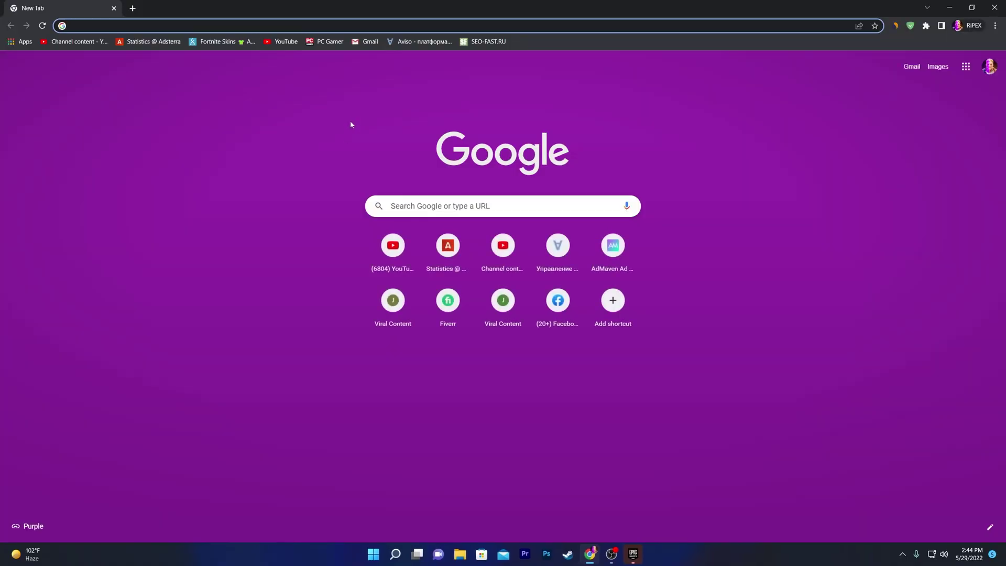
{"action": "type", "text": "nvidia"}
{"action": "key", "text": "Return"}
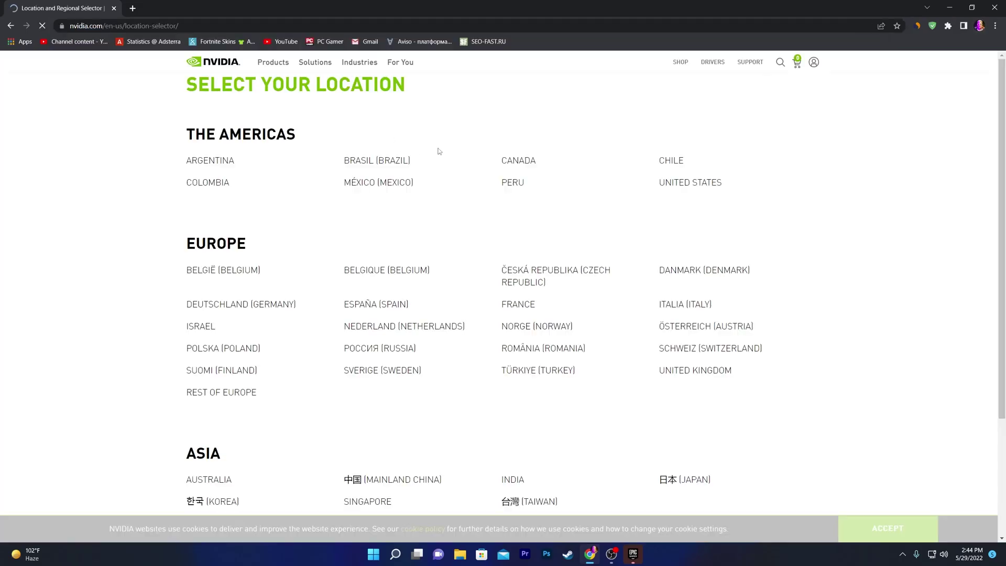
{"action": "scroll", "coordinate": [339, 194], "scroll_direction": "down", "scroll_amount": 3}
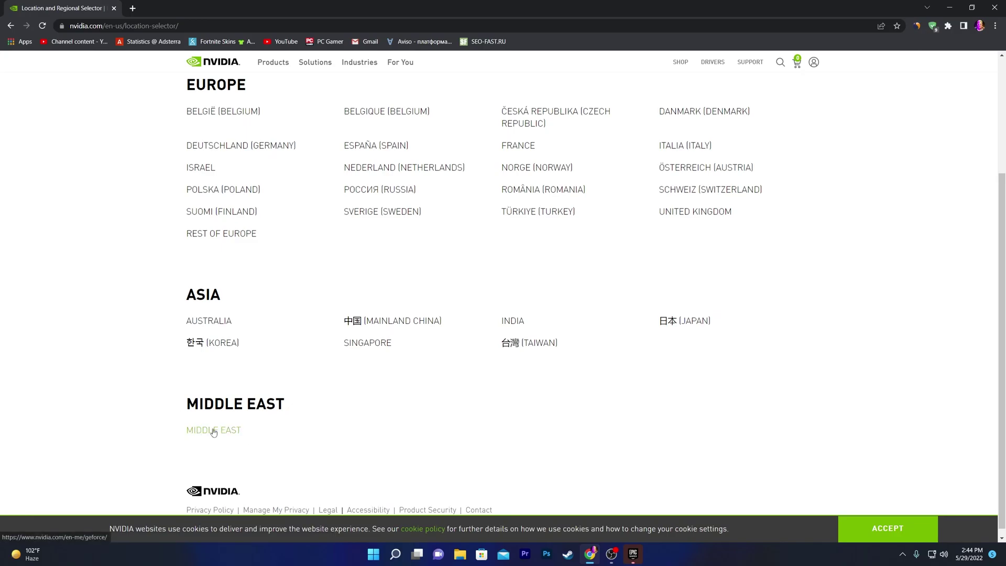
{"action": "left_click", "coordinate": [219, 430]}
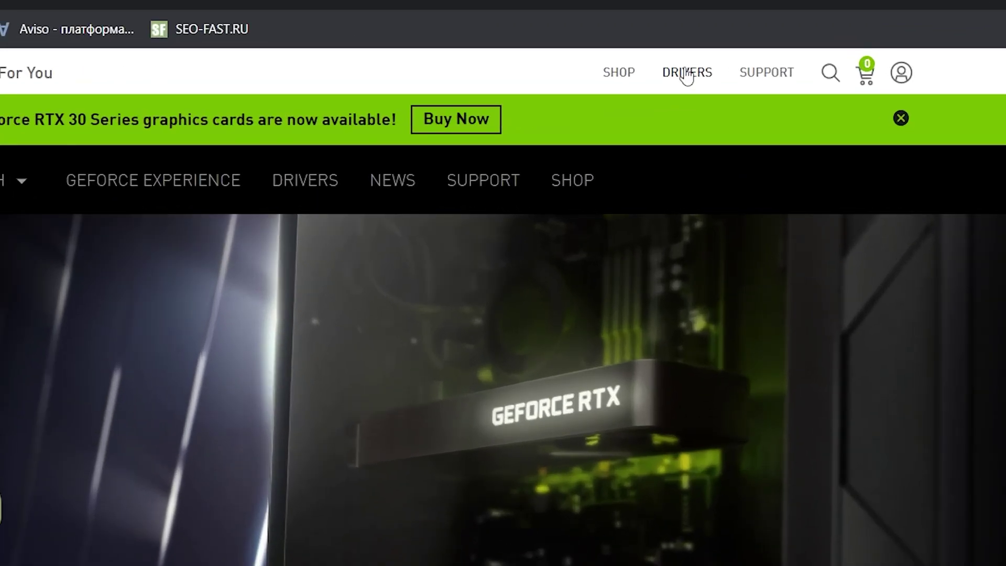
- On Driver Downloads, select GeForce, GeForce RTX 30 Series, and GeForce RTX 3070
{"action": "left_click", "coordinate": [687, 73]}
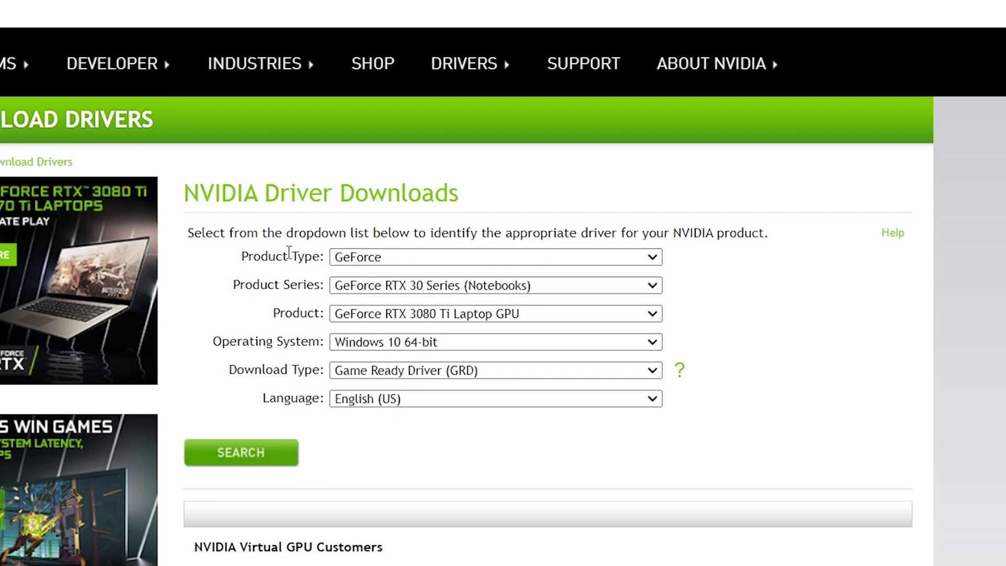
{"action": "left_click", "coordinate": [384, 257]}
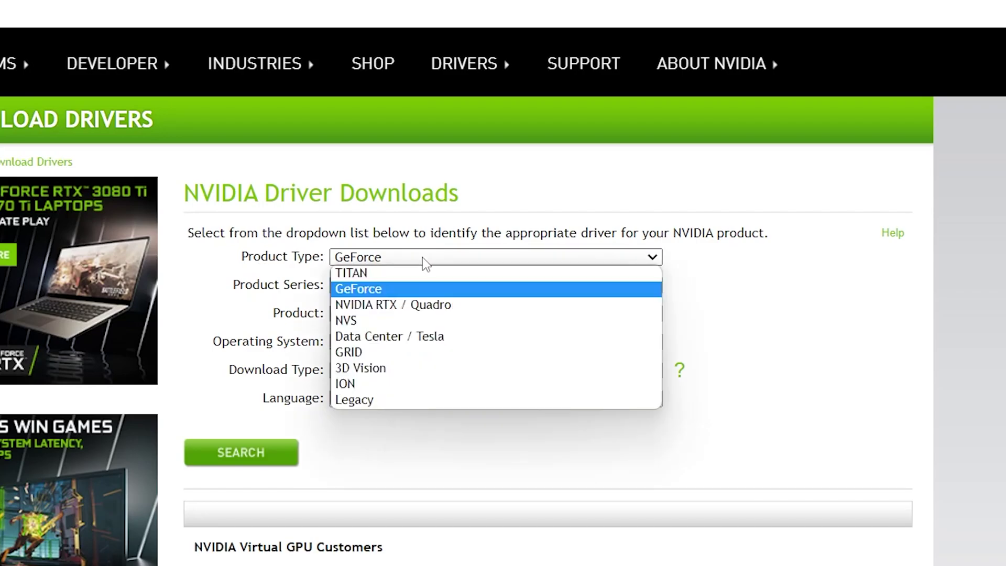
{"action": "left_click", "coordinate": [368, 290]}
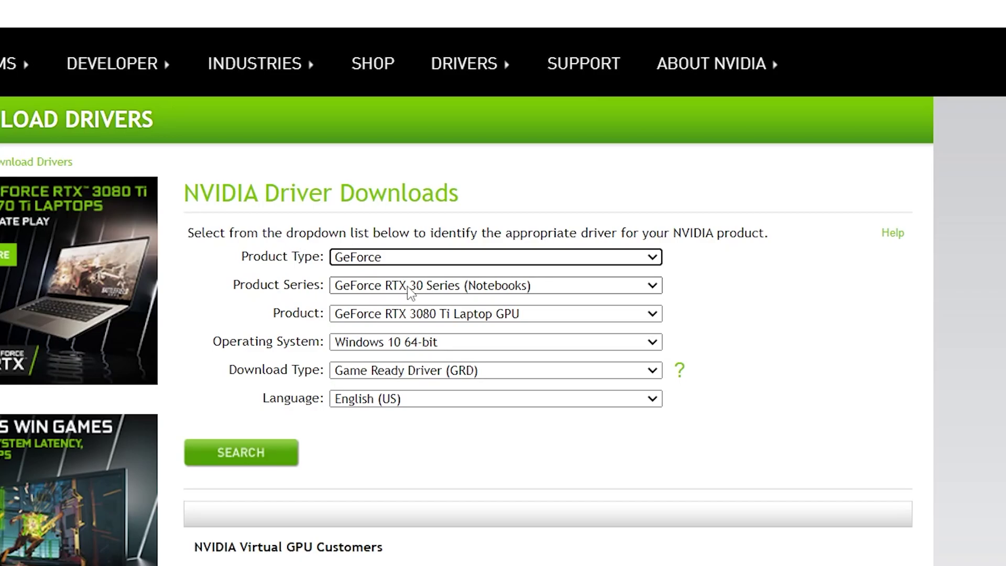
{"action": "key", "text": "Up"}
{"action": "left_click", "coordinate": [434, 314]}
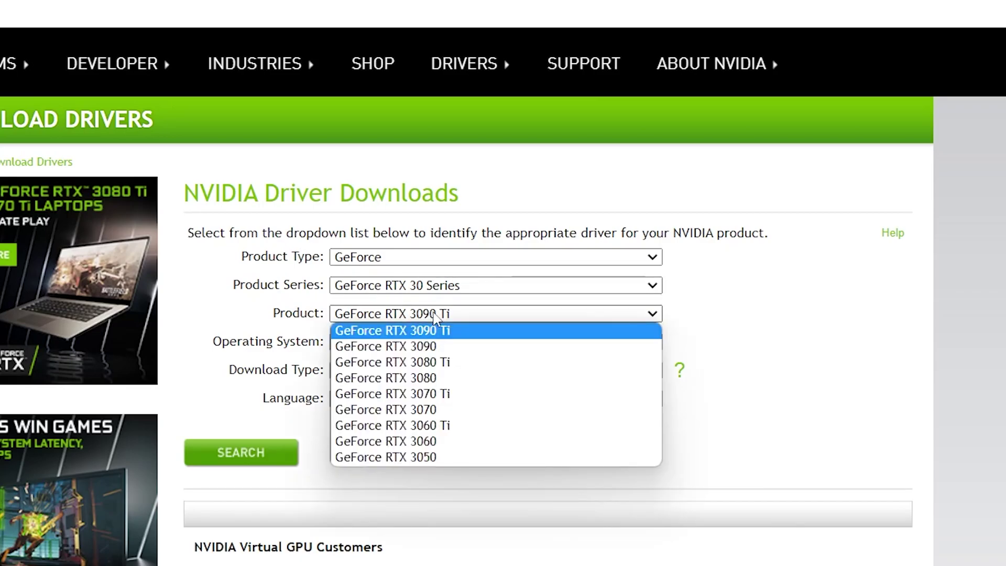
{"action": "left_click", "coordinate": [454, 412]}
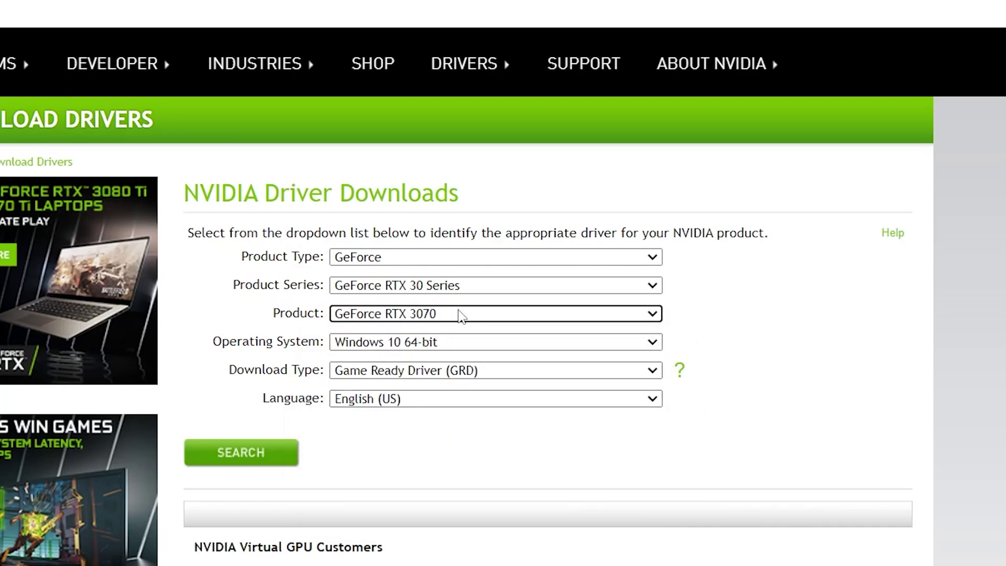
- Search with Windows 11 to find Game Ready Driver 512.95, then close Chrome
{"action": "left_click", "coordinate": [392, 343]}
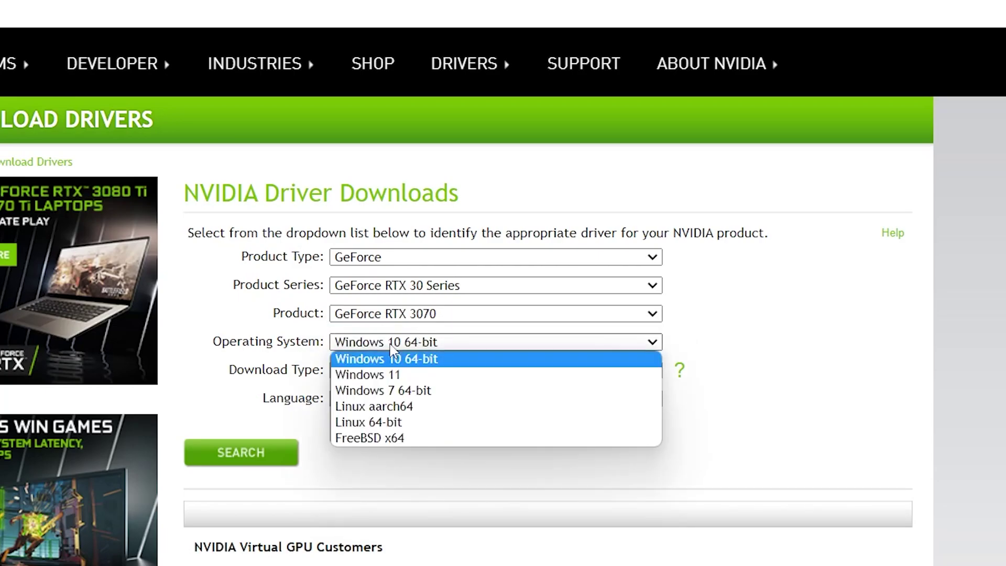
{"action": "left_click", "coordinate": [389, 375]}
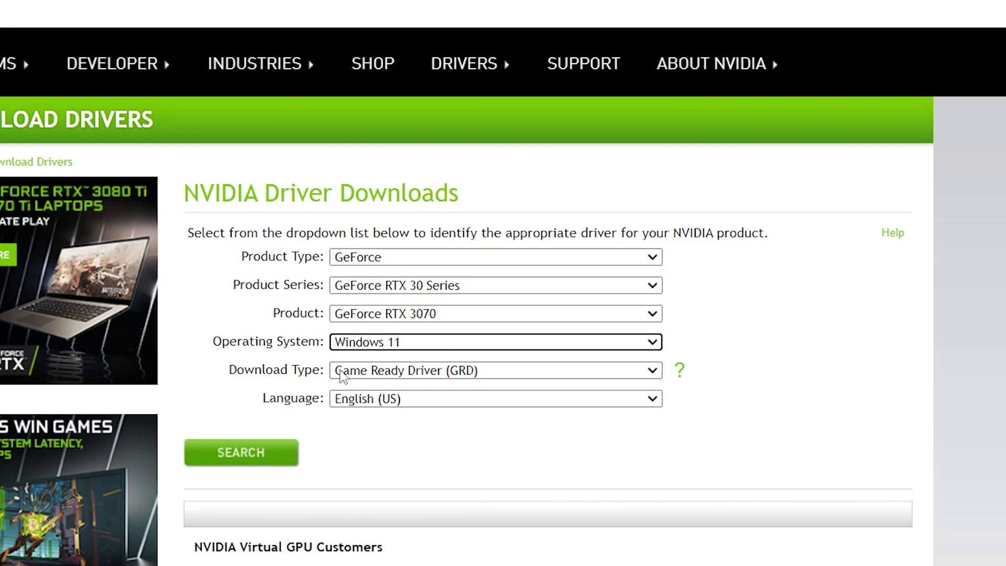
{"action": "left_click", "coordinate": [272, 467]}
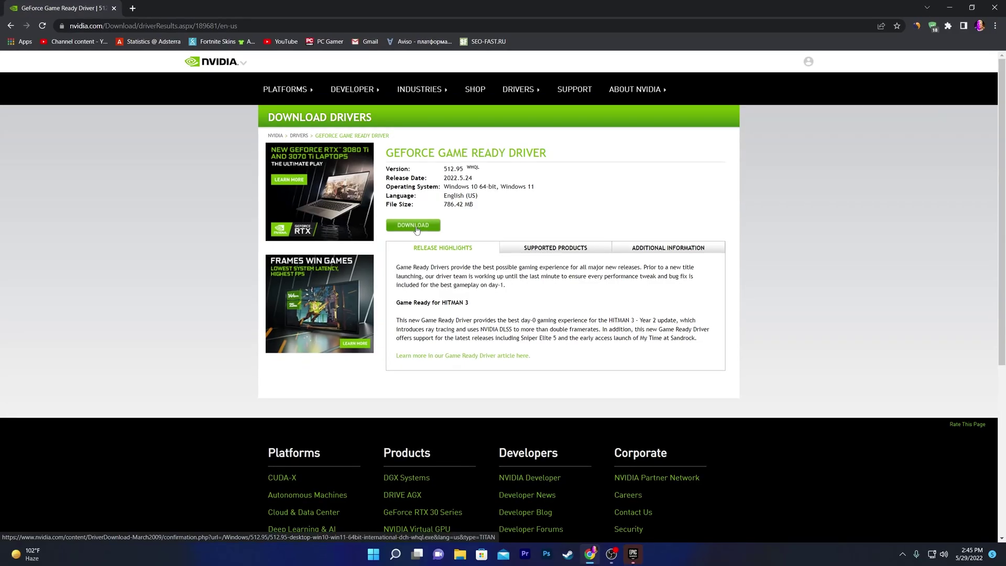
{"action": "left_click", "coordinate": [994, 6]}
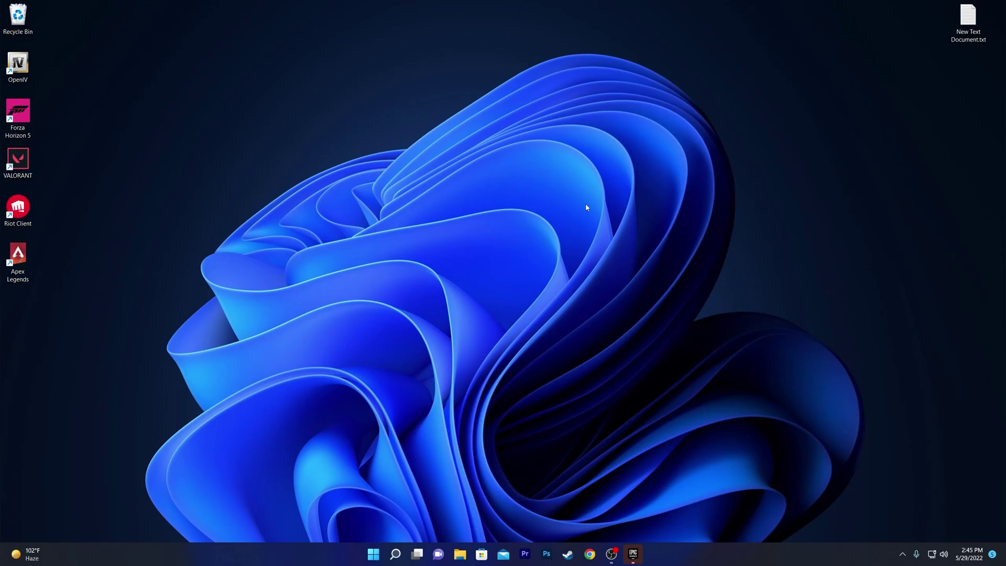
- Launch NVIDIA Control Panel from the desktop menu and reach Manage 3D Settings via image settings
{"action": "right_click", "coordinate": [456, 111]}
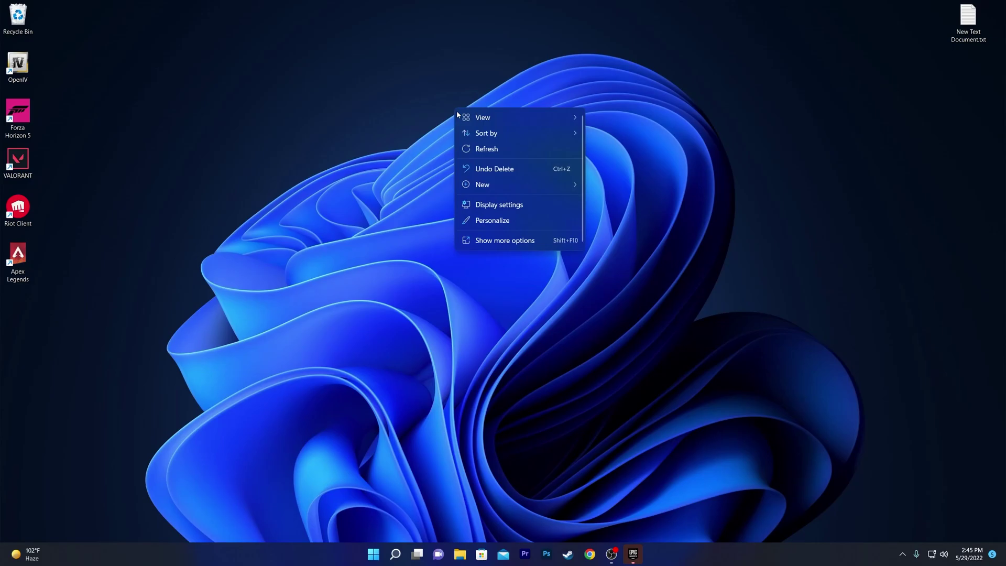
{"action": "left_click", "coordinate": [498, 238]}
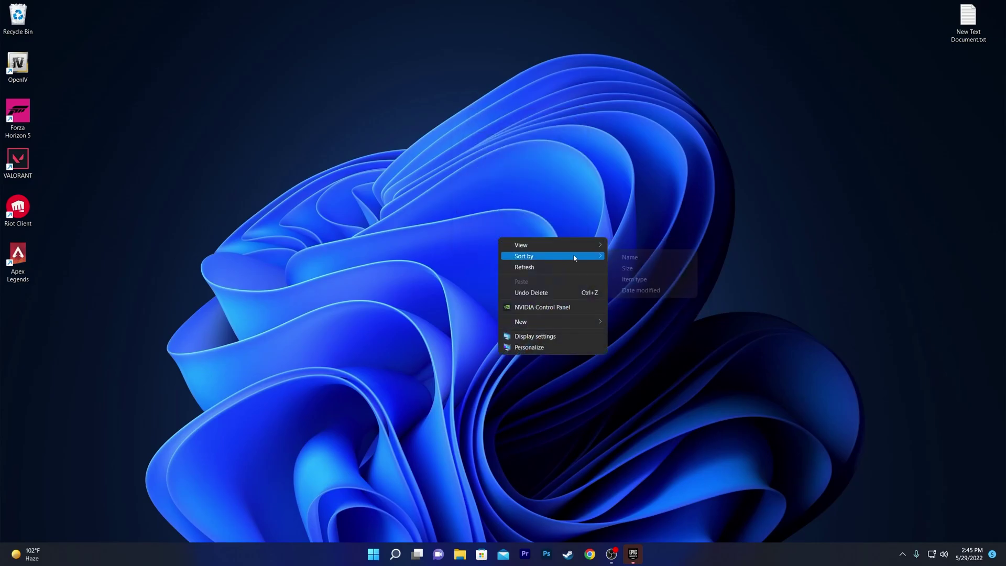
{"action": "left_click", "coordinate": [535, 309]}
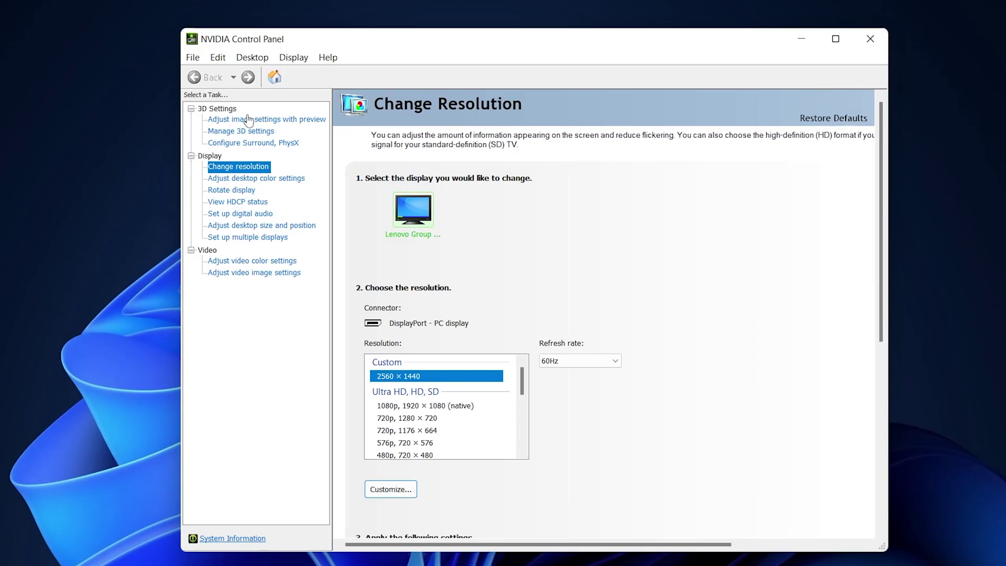
{"action": "left_click", "coordinate": [225, 123]}
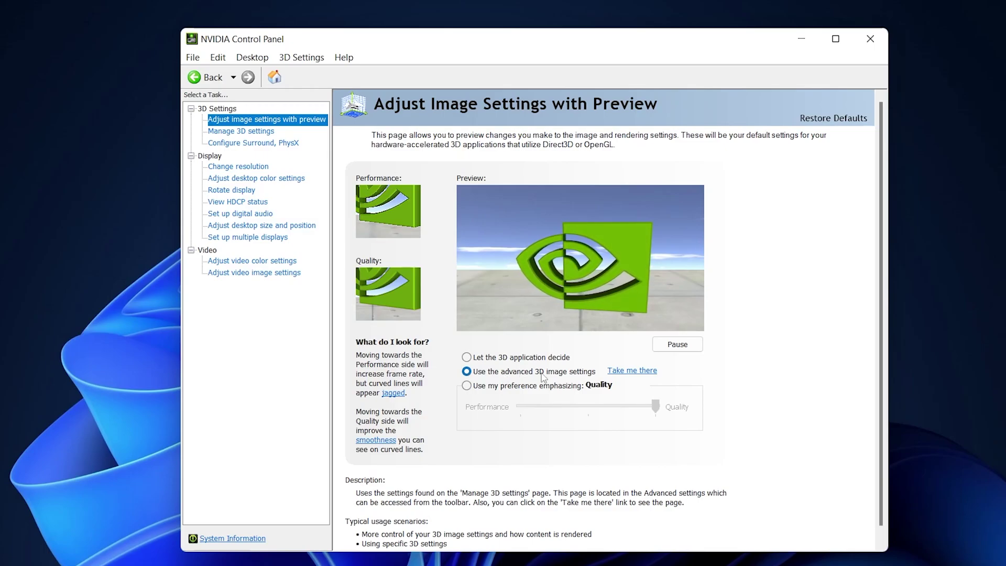
{"action": "left_click", "coordinate": [632, 371]}
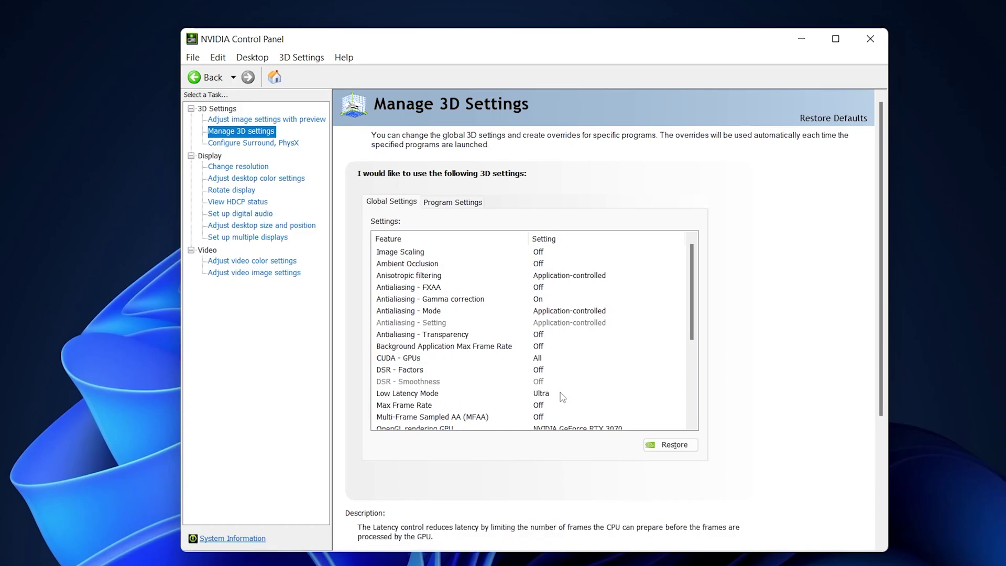
{"action": "scroll", "coordinate": [571, 391], "scroll_direction": "down", "scroll_amount": 3}
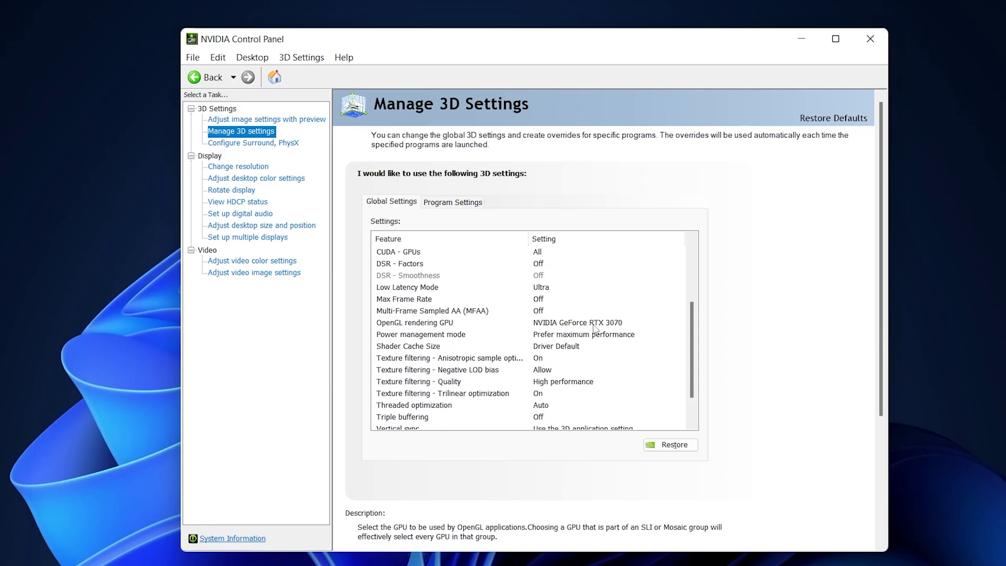
{"action": "scroll", "coordinate": [595, 331], "scroll_direction": "down", "scroll_amount": 1}
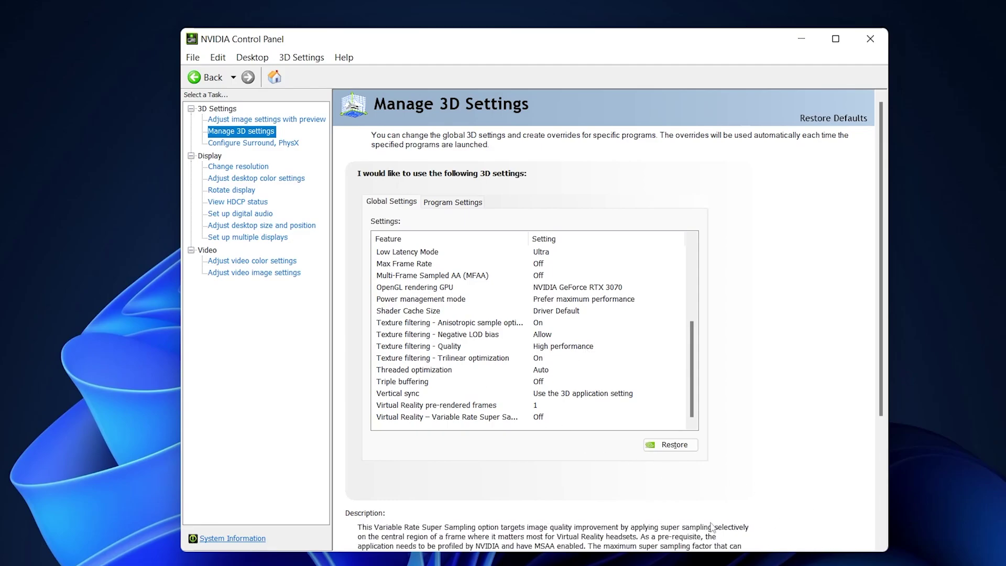
- Close NVIDIA Control Panel with the tuned global 3D settings
{"action": "left_click", "coordinate": [870, 39]}
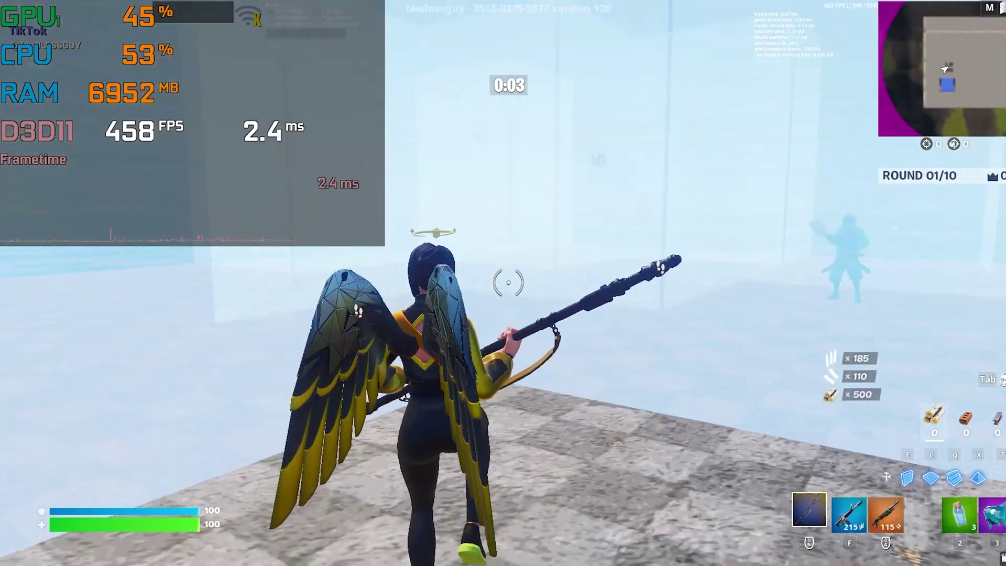
- Rearrange the inventory, build wooden walls, and fire the shotgun and rifle at the builds
{"action": "key", "text": "Tab"}
{"action": "key", "text": "Tab"}
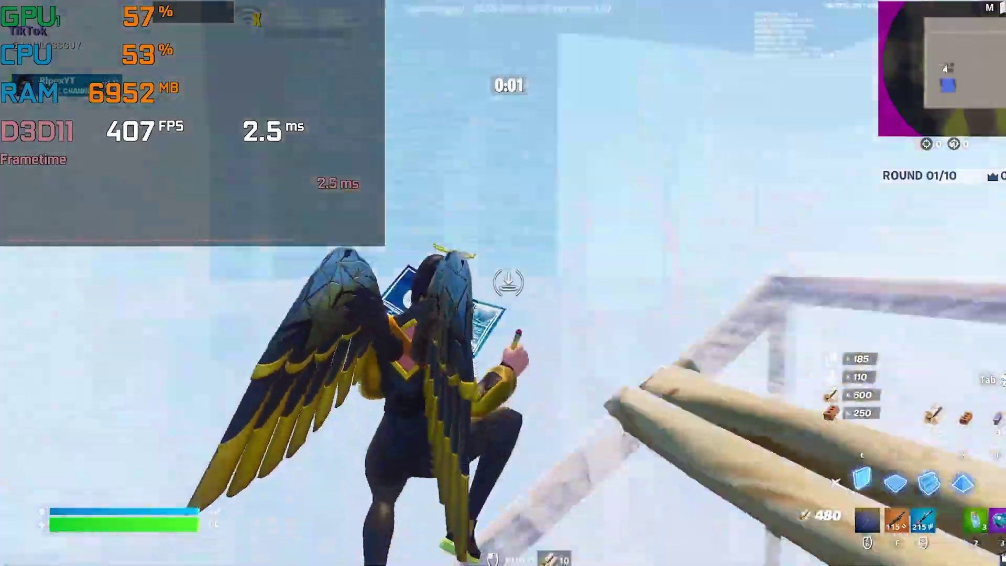
{"action": "left_click", "coordinate": [504, 283]}
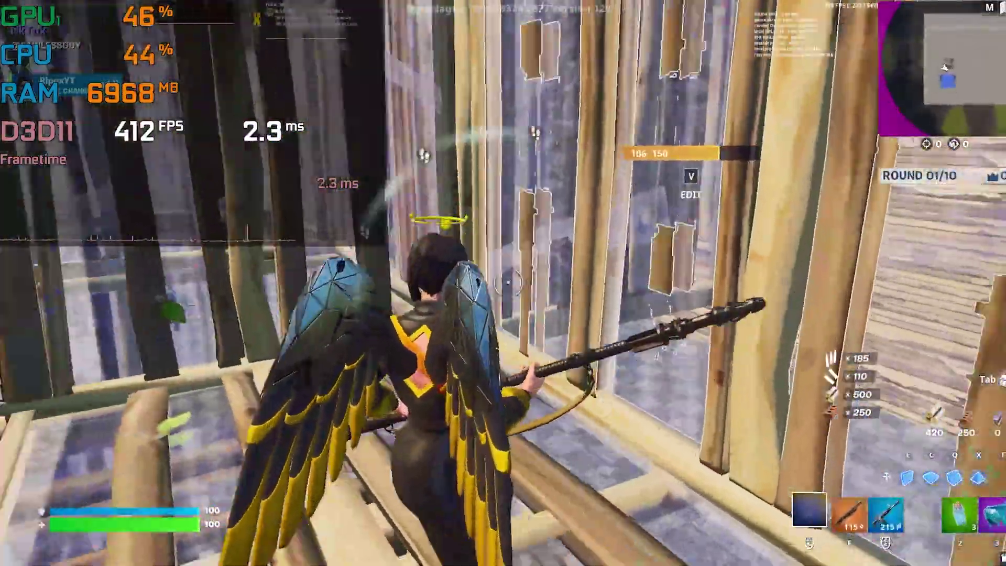
{"action": "key", "text": "q"}
{"action": "left_click", "coordinate": [503, 283]}
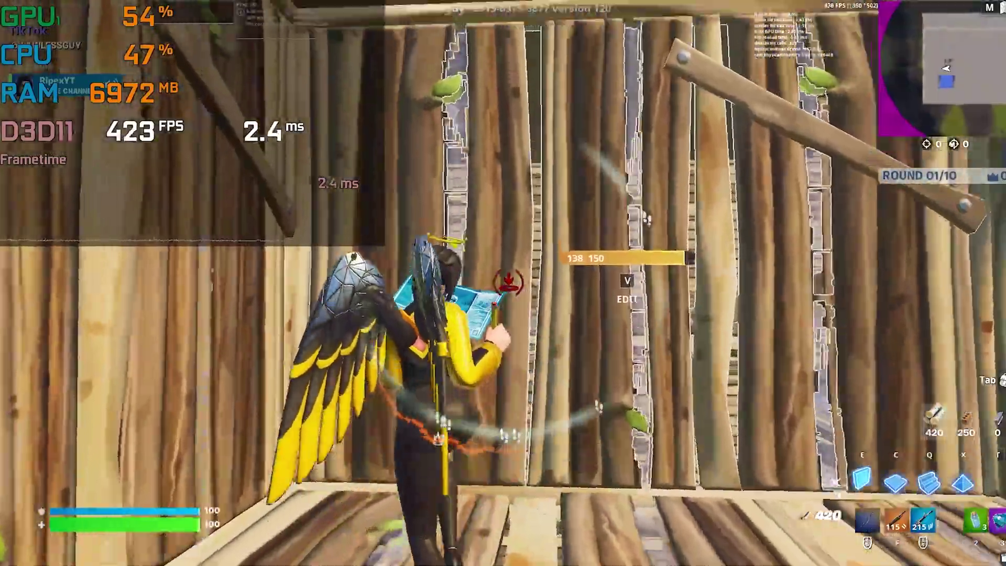
{"action": "left_click", "coordinate": [503, 284]}
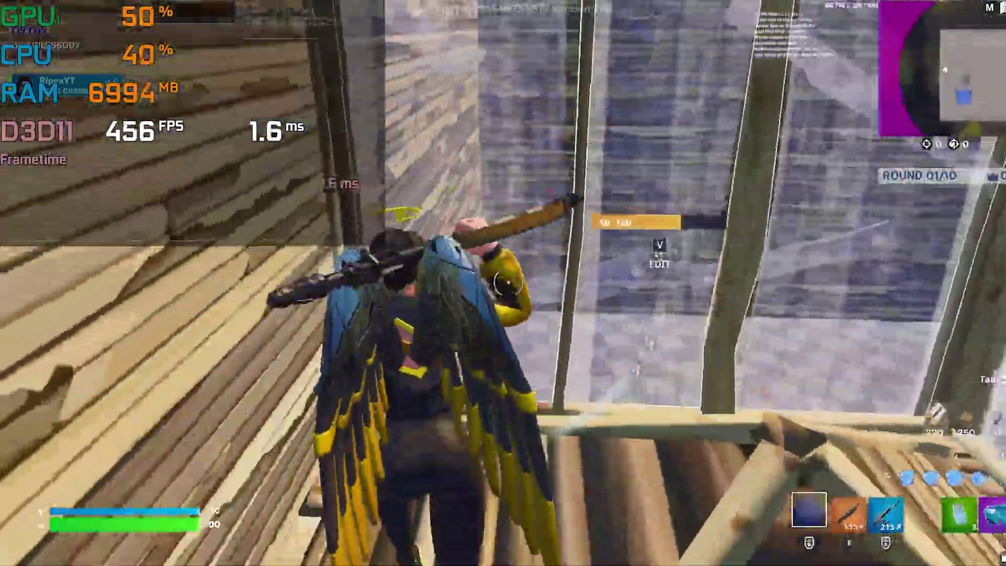
{"action": "key", "text": "q"}
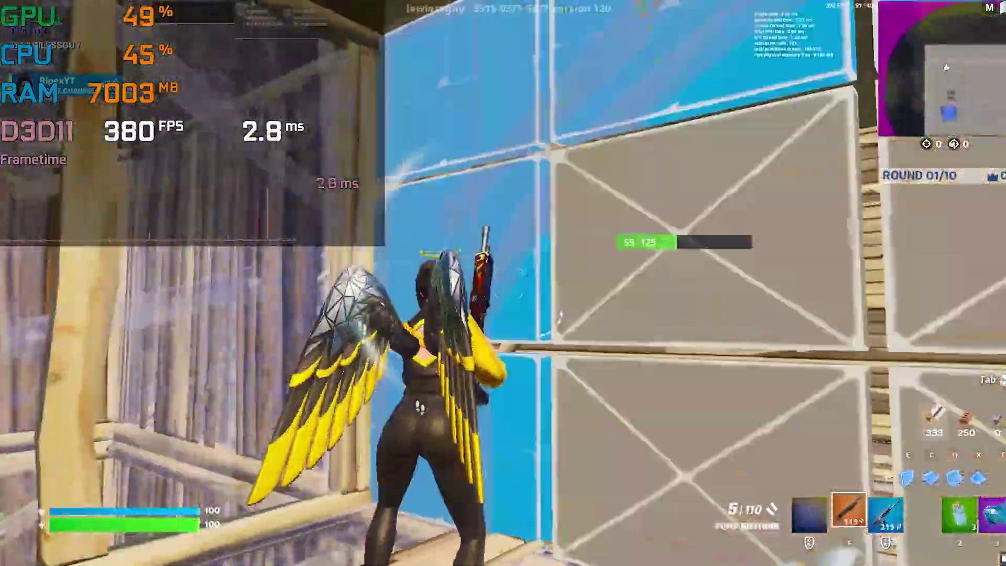
{"action": "key", "text": "2"}
{"action": "left_click", "coordinate": [504, 283]}
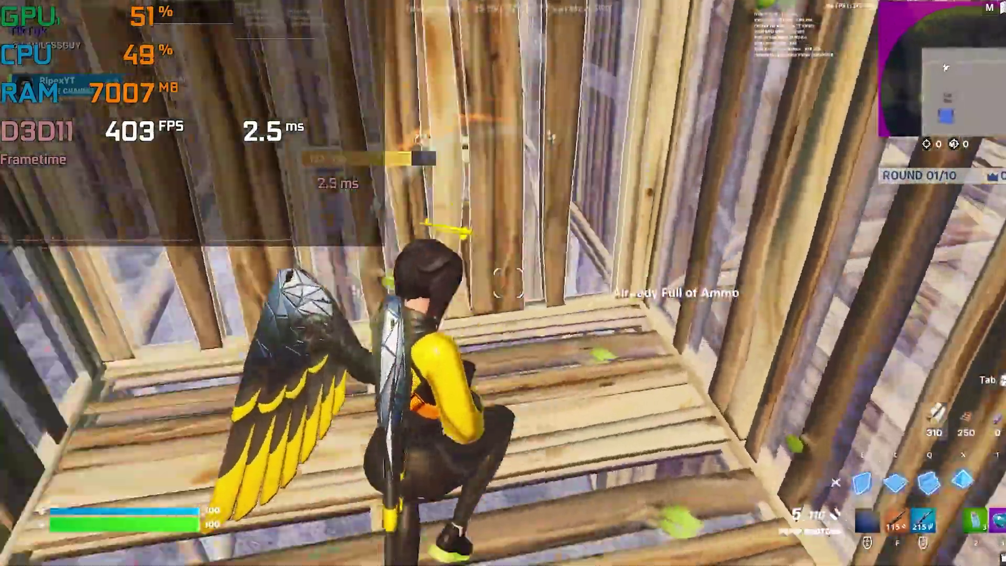
{"action": "key", "text": "w"}
{"action": "key", "text": "3"}
{"action": "left_click", "coordinate": [503, 283]}
{"action": "key", "text": "2"}
{"action": "key", "text": "w"}
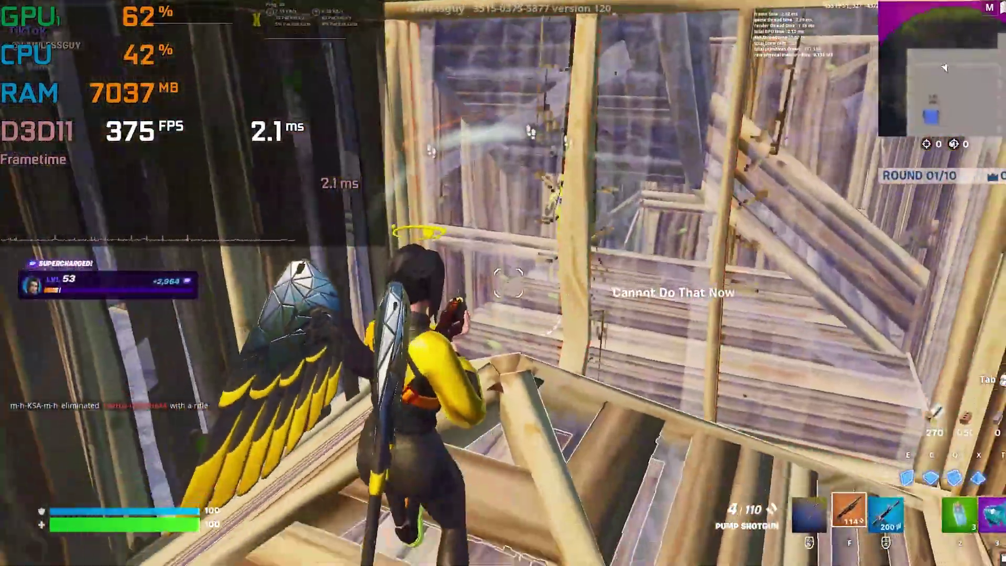
- Shoot the enemy, then push into the wooden build, breaking a wall with the pickaxe
{"action": "key", "text": "r"}
{"action": "key", "text": "f"}
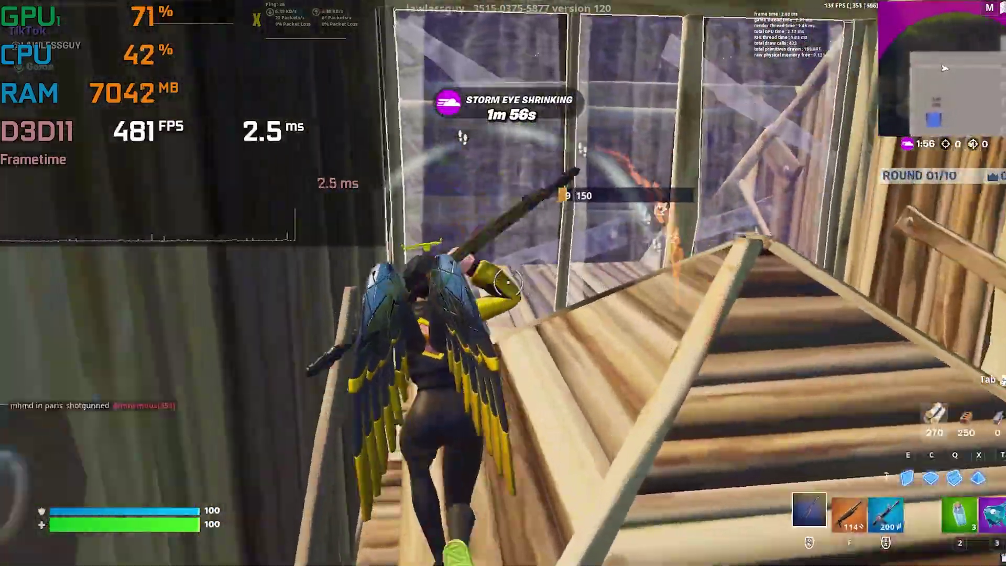
{"action": "key", "text": "1"}
{"action": "left_click", "coordinate": [504, 283]}
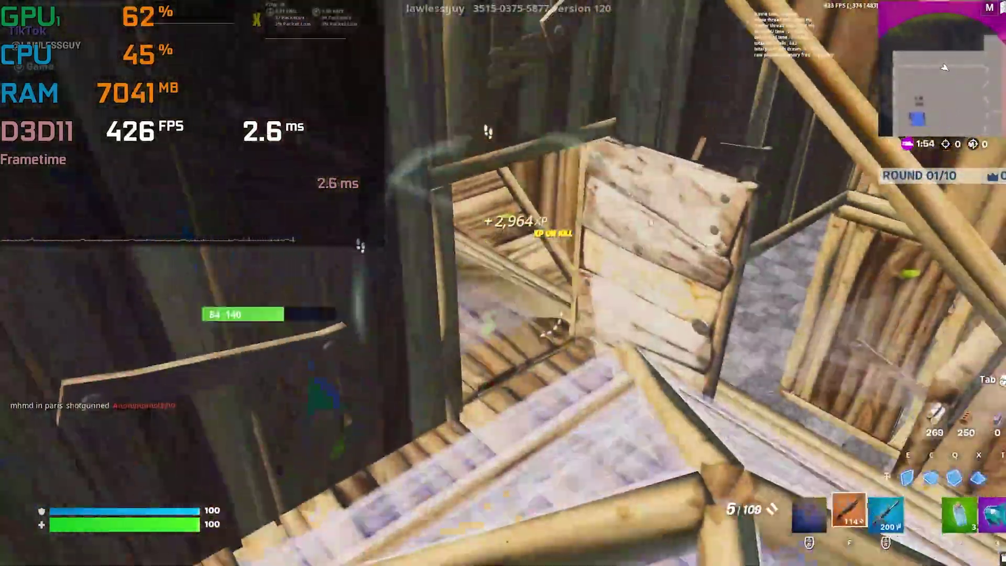
{"action": "key", "text": "w"}
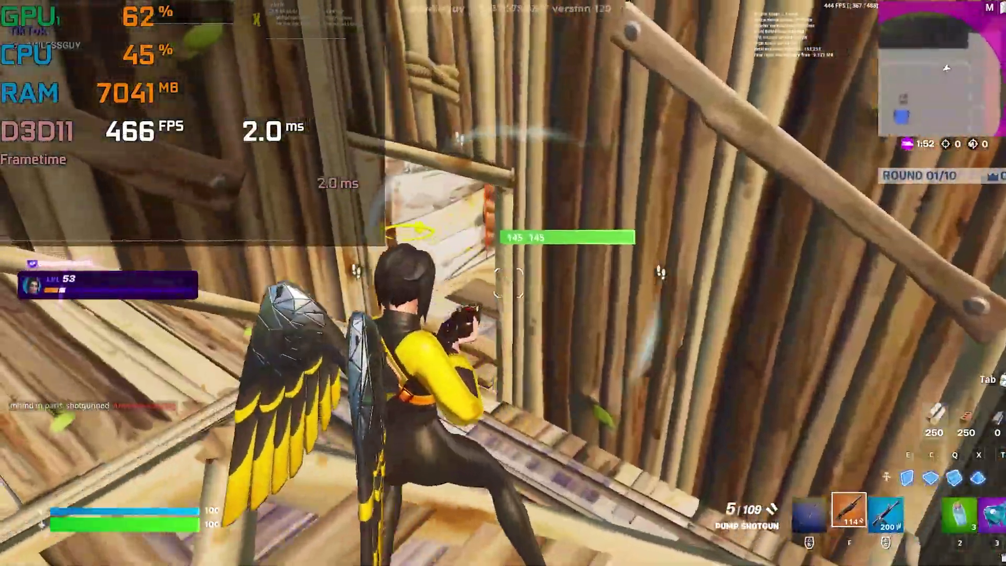
{"action": "key", "text": "w"}
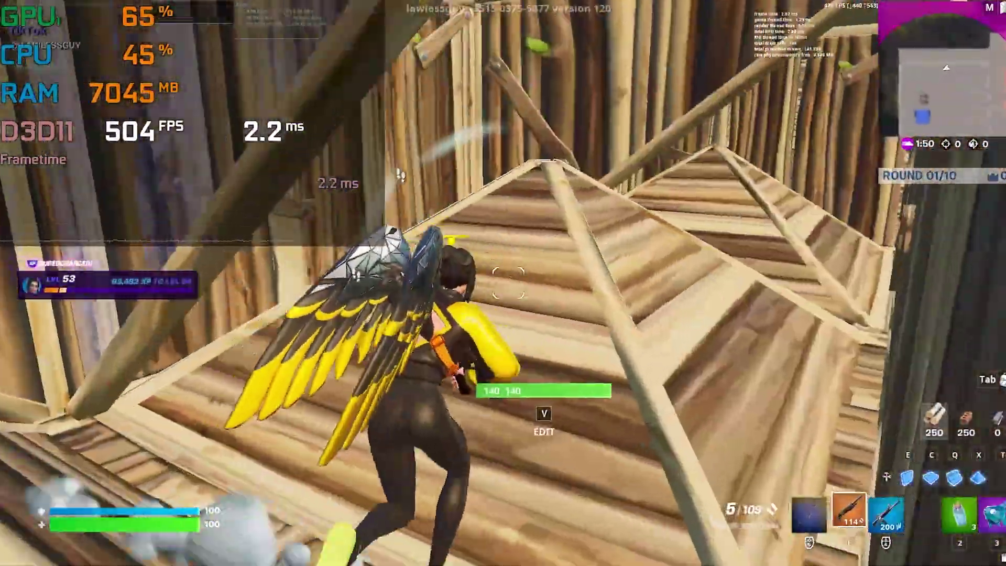
{"action": "key", "text": "w"}
{"action": "key", "text": "f"}
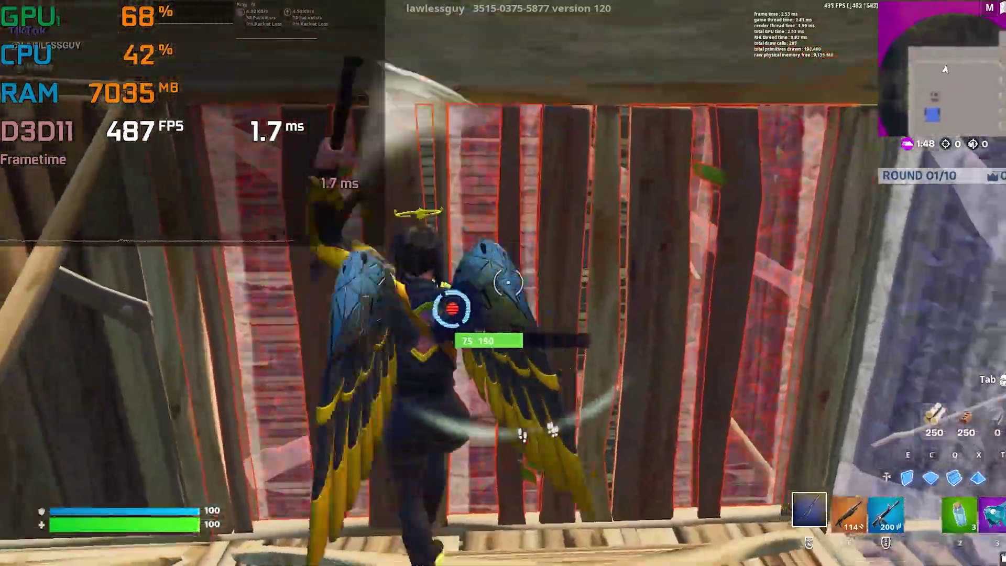
{"action": "left_click", "coordinate": [503, 284]}
- Climb through the builds, damaging wooden walls with the pickaxe and pump shotgun
{"action": "key", "text": "w"}
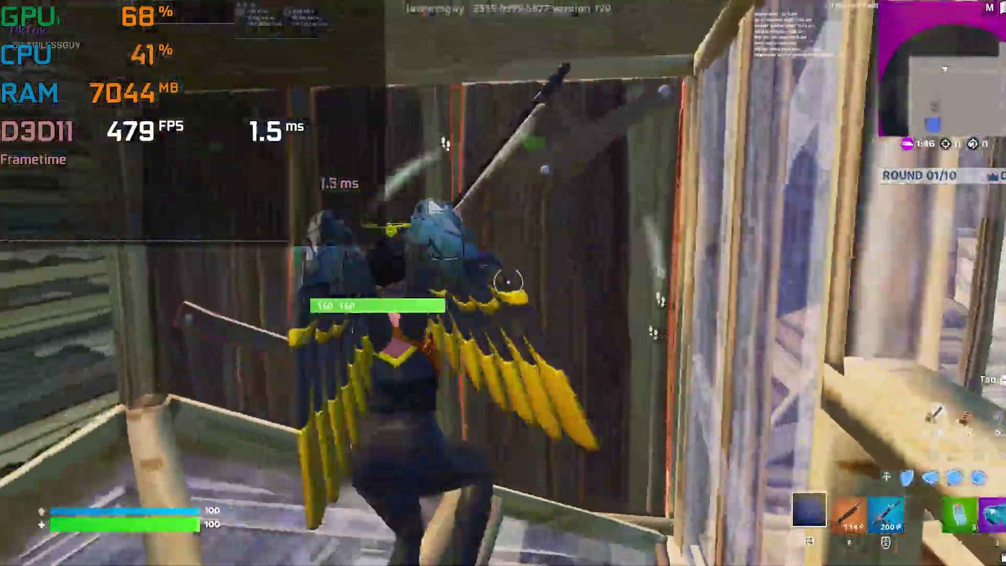
{"action": "key", "text": "w"}
{"action": "key", "text": "2"}
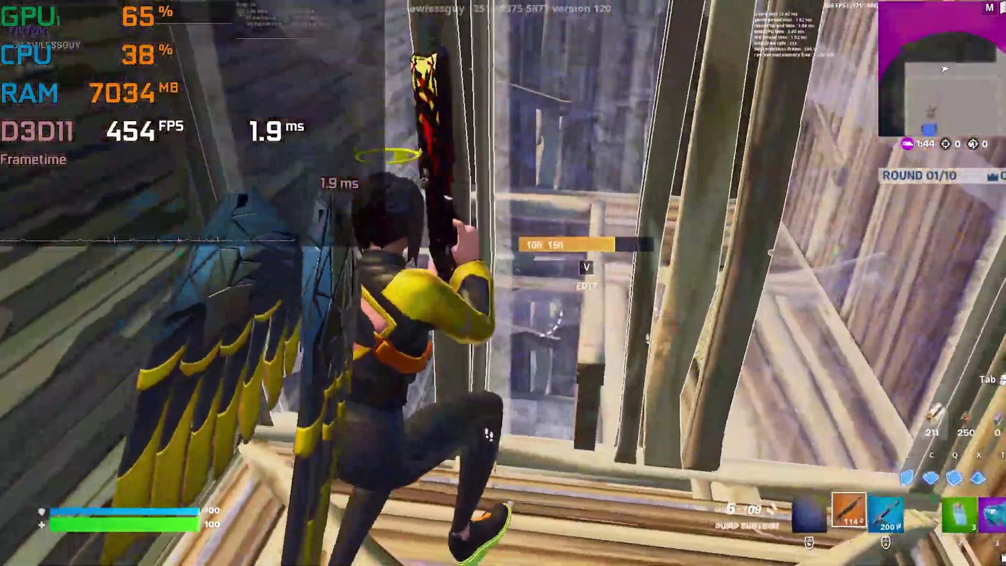
{"action": "key", "text": "2"}
{"action": "key", "text": "f"}
{"action": "left_click", "coordinate": [503, 283]}
{"action": "key", "text": "w"}
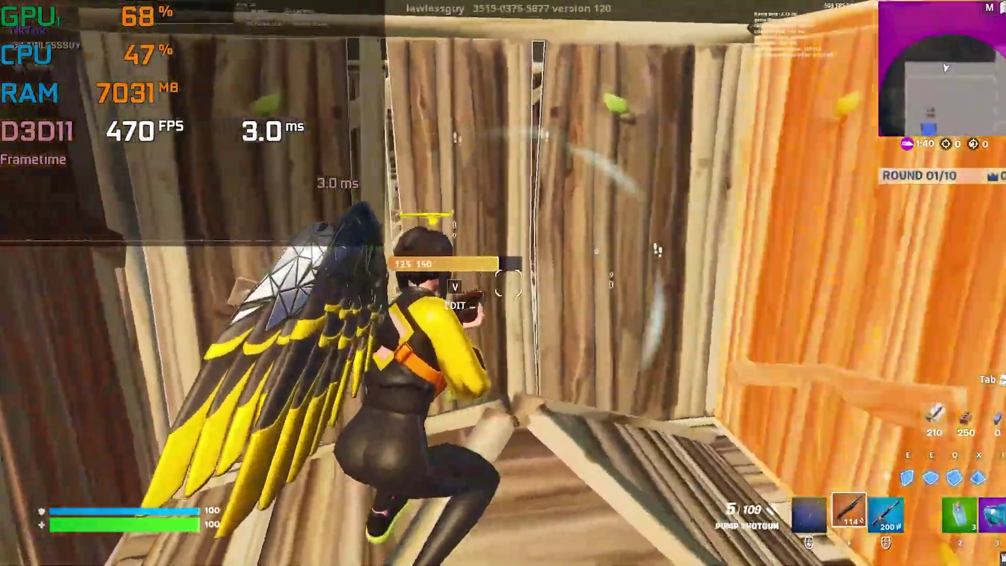
{"action": "left_click", "coordinate": [503, 283]}
{"action": "key", "text": "2"}
{"action": "left_click", "coordinate": [504, 283]}
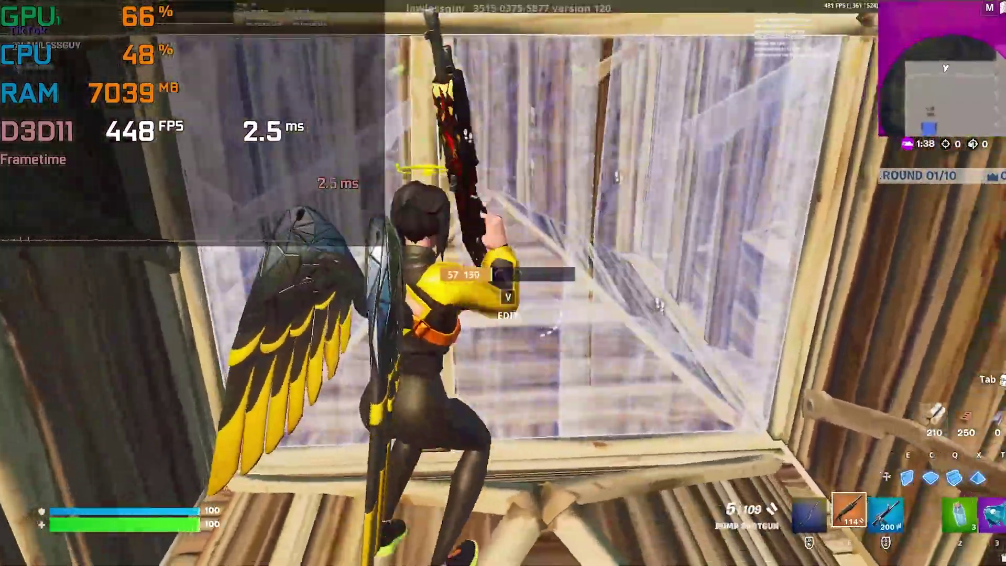
- Place a protective wall, advance up the ramp, and eliminate the enemy with the shotgun
{"action": "key", "text": "w"}
{"action": "key", "text": "f"}
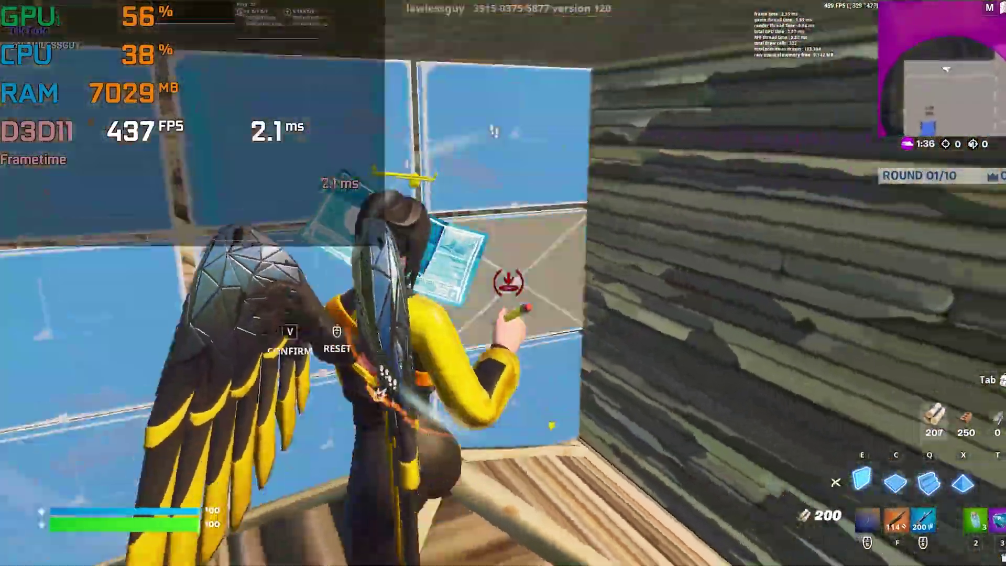
{"action": "key", "text": "2"}
{"action": "key", "text": "w"}
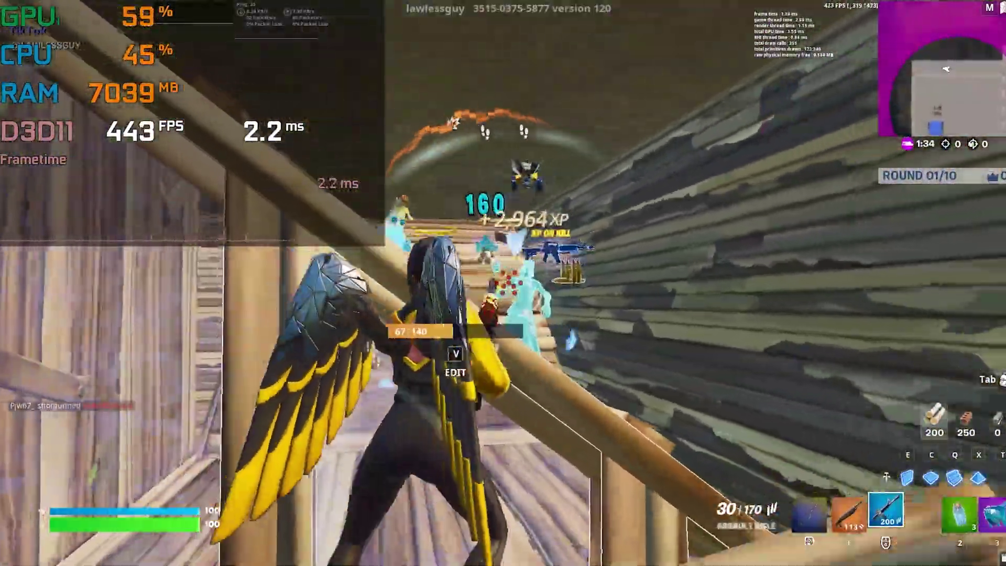
{"action": "key", "text": "1"}
{"action": "key", "text": "w"}
{"action": "left_click", "coordinate": [503, 284]}
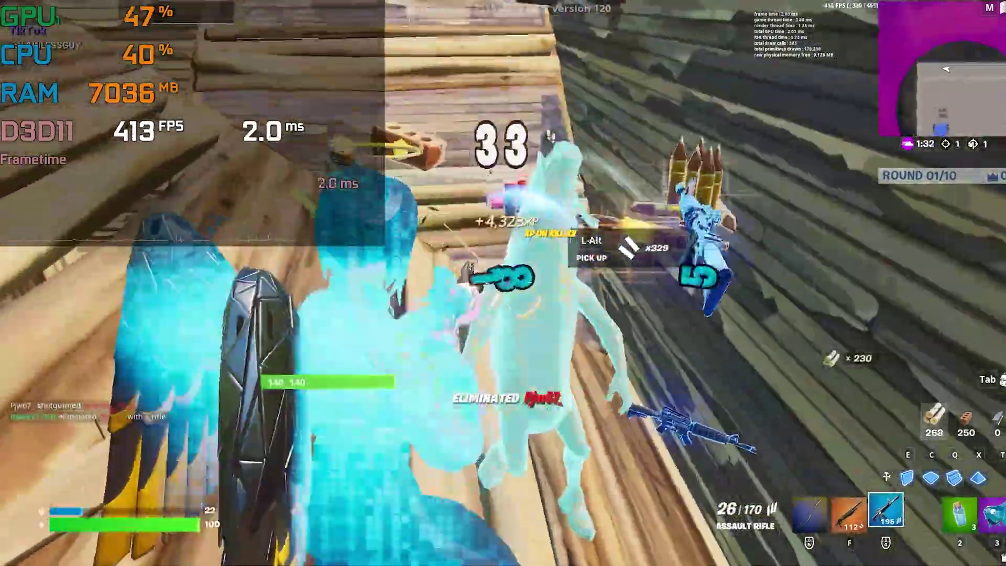
- Grab the dropped loot and drink a small shield potion to restore shield
{"action": "key", "text": "w"}
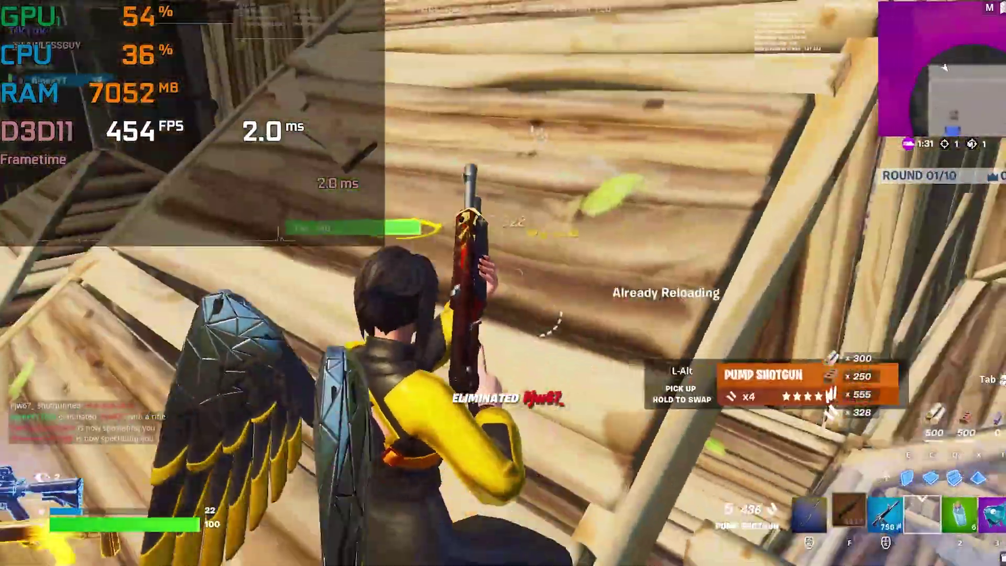
{"action": "key", "text": "alt"}
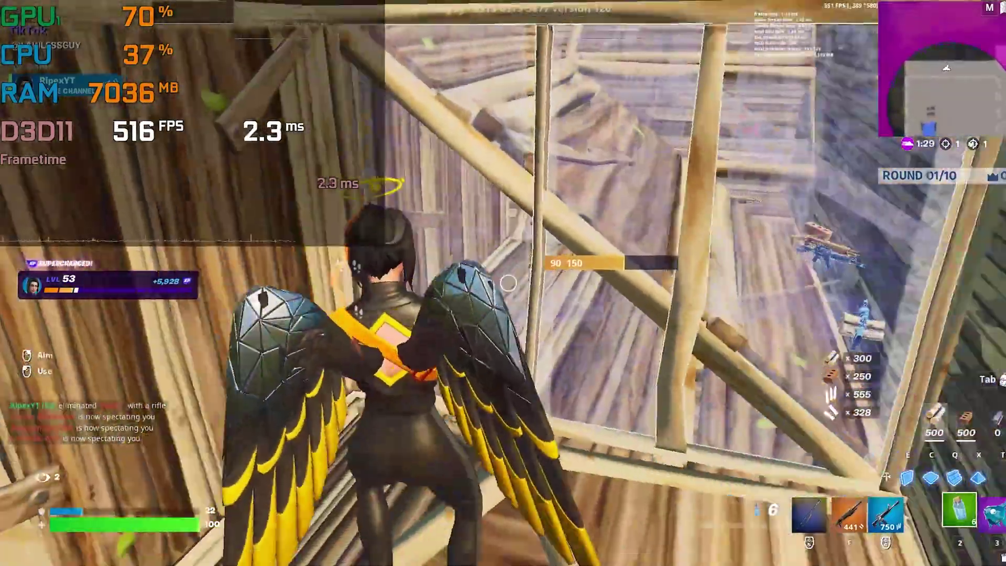
{"action": "key", "text": "5"}
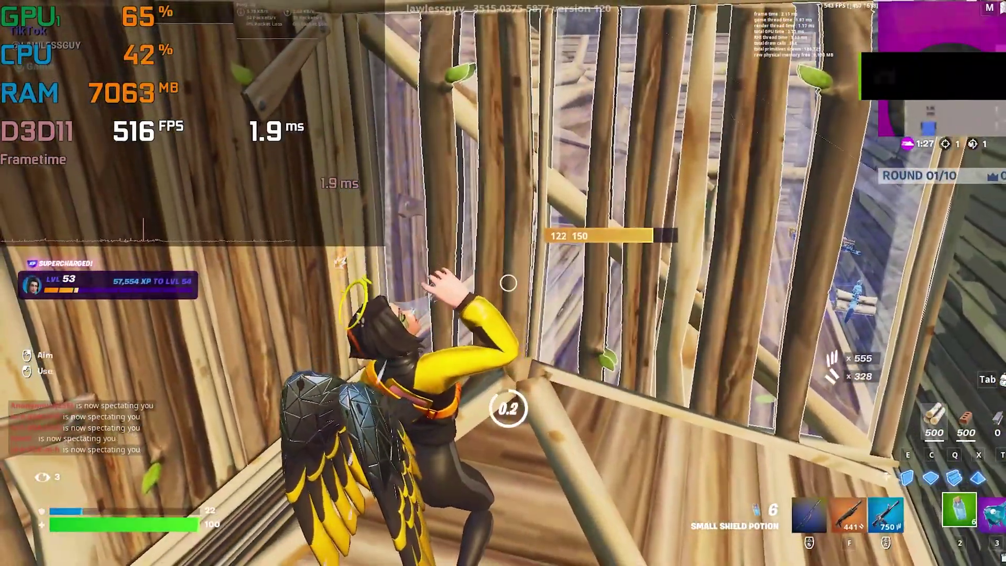
{"action": "left_click", "coordinate": [503, 283]}
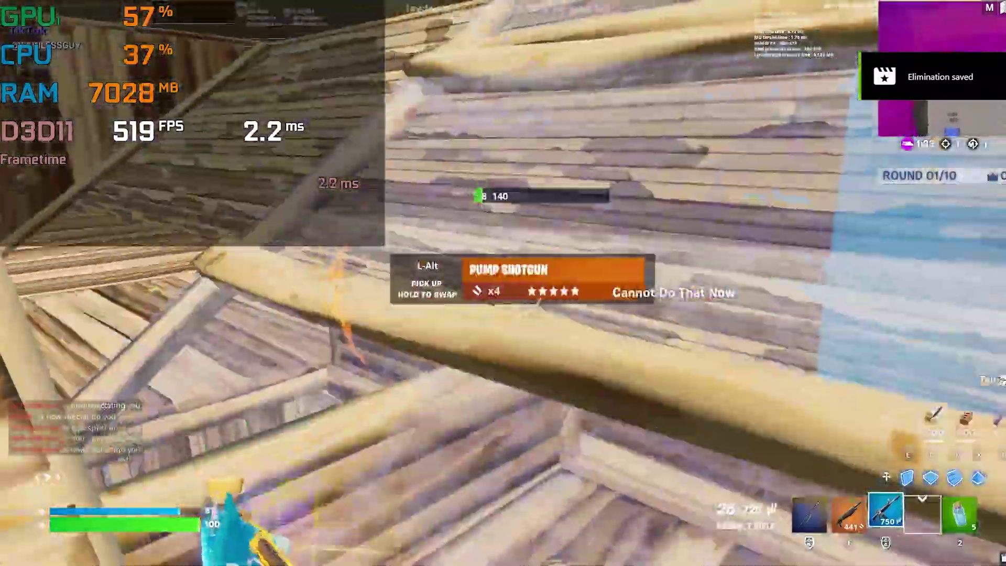
- Switch between the rifle and shotgun and finish off the opponent with the shotgun
{"action": "key", "text": "2"}
{"action": "key", "text": "r"}
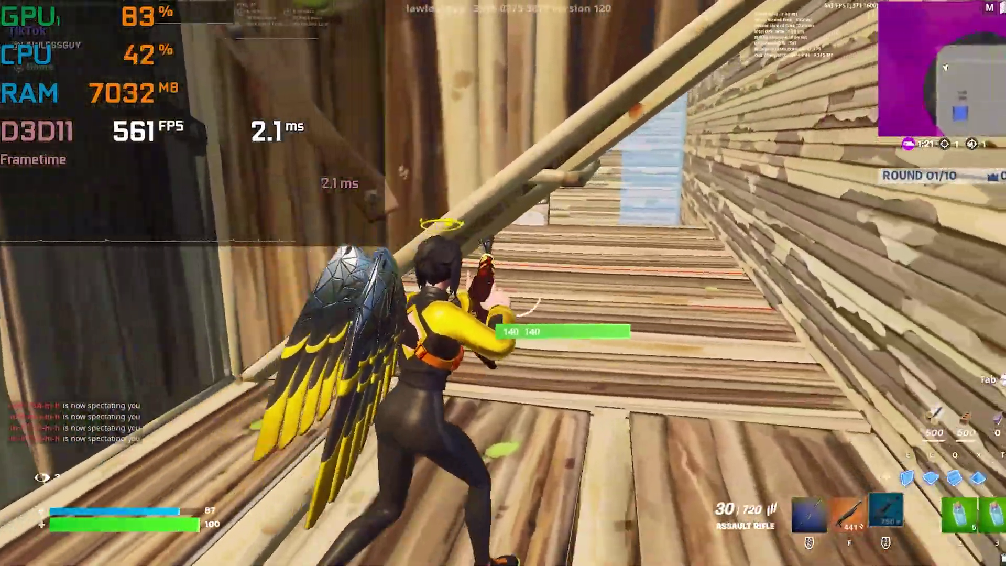
{"action": "key", "text": "1"}
{"action": "left_click", "coordinate": [503, 283]}
{"action": "key", "text": "r"}
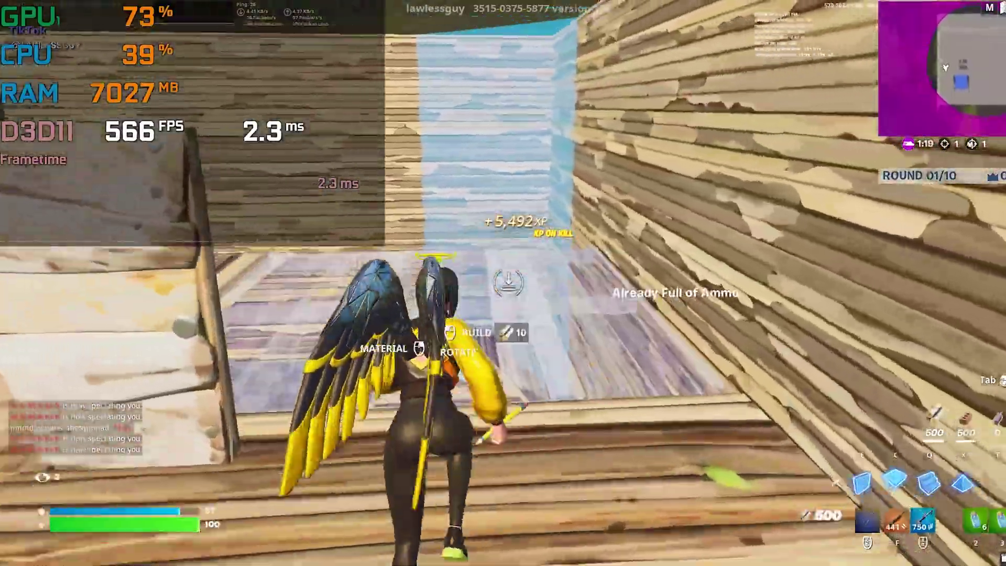
{"action": "key", "text": "w"}
{"action": "key", "text": "w"}
- Break and shoot the enemy's wall, trying to edit it while moving through the builds
{"action": "left_click", "coordinate": [503, 283]}
{"action": "left_click", "coordinate": [508, 281]}
{"action": "key", "text": "2"}
{"action": "left_click", "coordinate": [509, 282]}
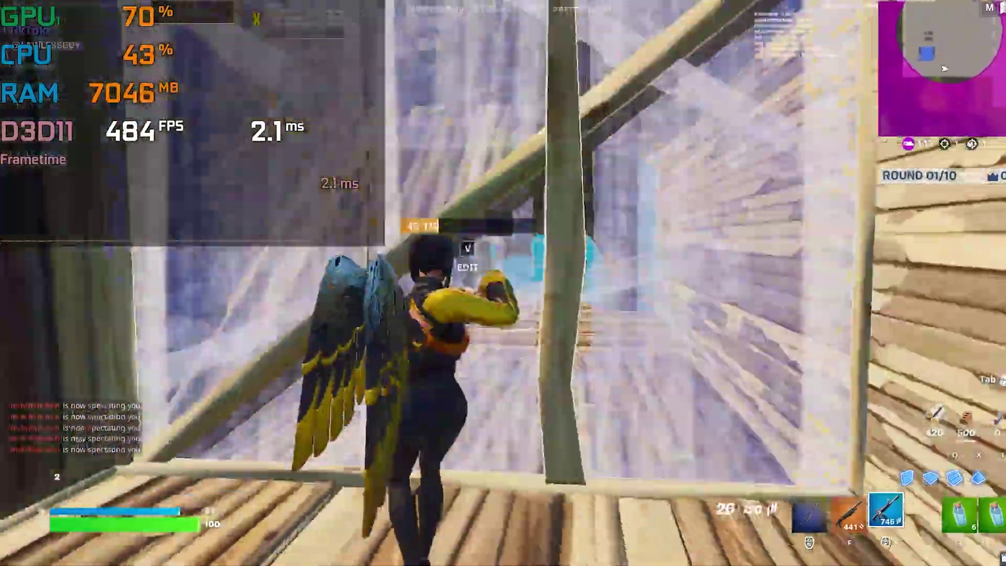
{"action": "key", "text": "g"}
{"action": "key", "text": "w"}
{"action": "key", "text": "g"}
{"action": "key", "text": "w"}
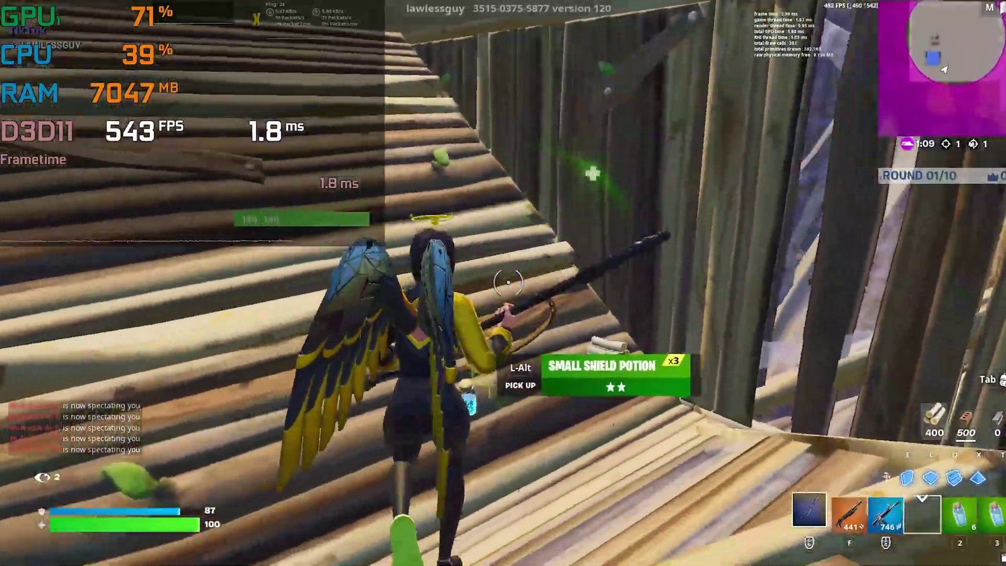
{"action": "key", "text": "e"}
{"action": "key", "text": "q"}
- Place wooden build pieces and swap weapons while building toward the opponent
{"action": "key", "text": "w"}
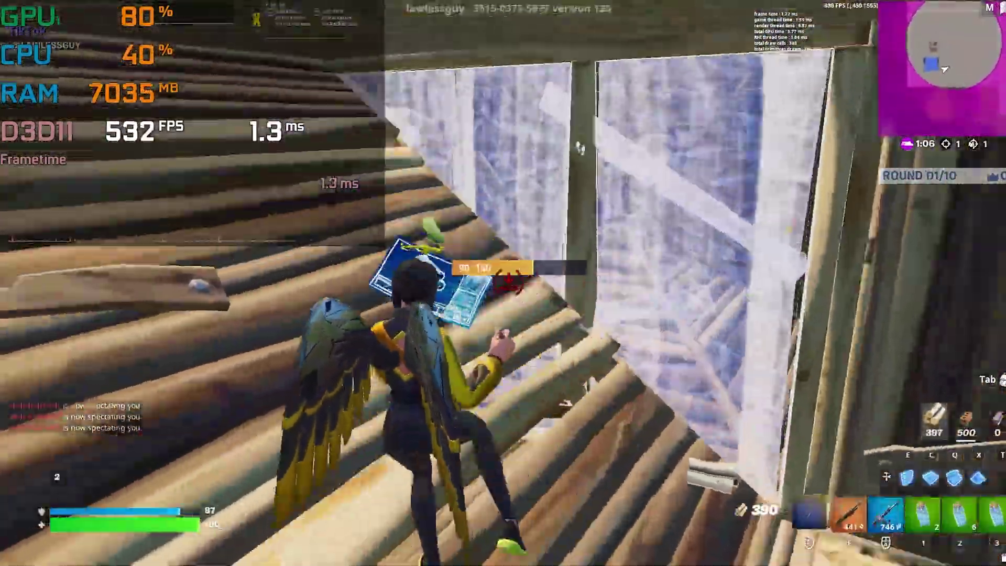
{"action": "key", "text": "f"}
{"action": "key", "text": "w"}
{"action": "left_click", "coordinate": [503, 284]}
{"action": "key", "text": "w"}
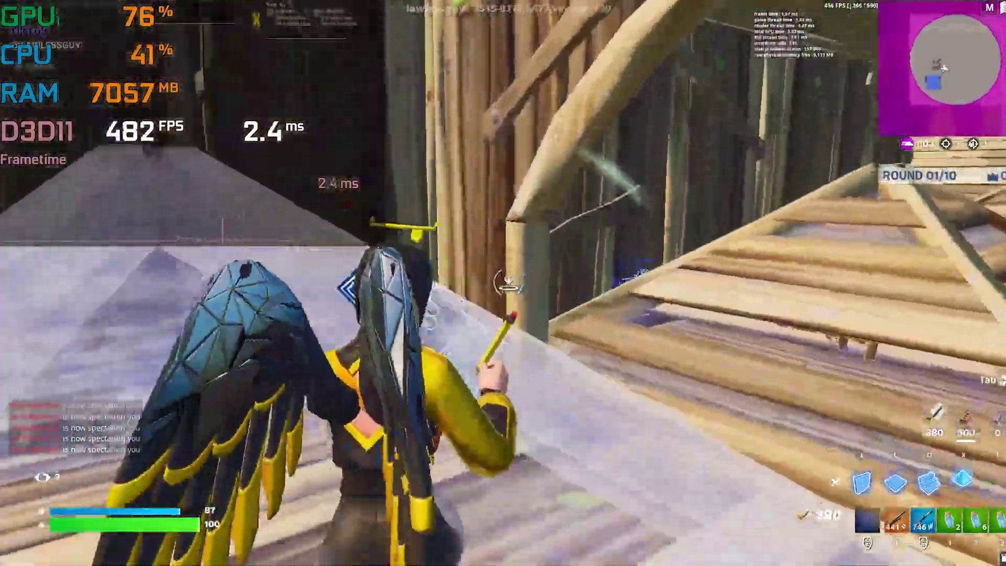
{"action": "key", "text": "g"}
{"action": "left_click", "coordinate": [503, 283]}
{"action": "key", "text": "w"}
{"action": "key", "text": "f"}
{"action": "key", "text": "w"}
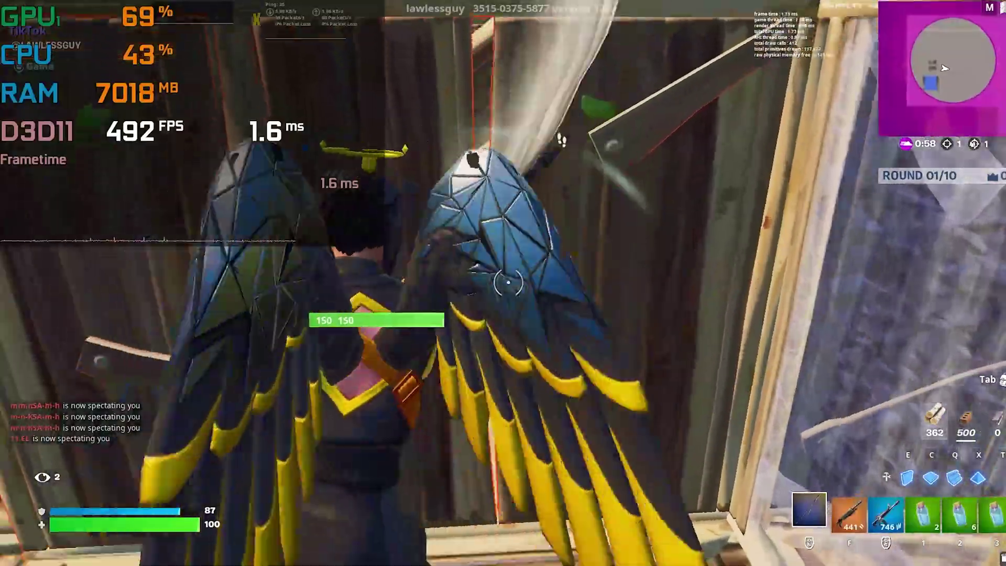
- Place a wall, then wait for Round 2 of 10 to spawn into the arena
{"action": "left_click", "coordinate": [503, 283]}
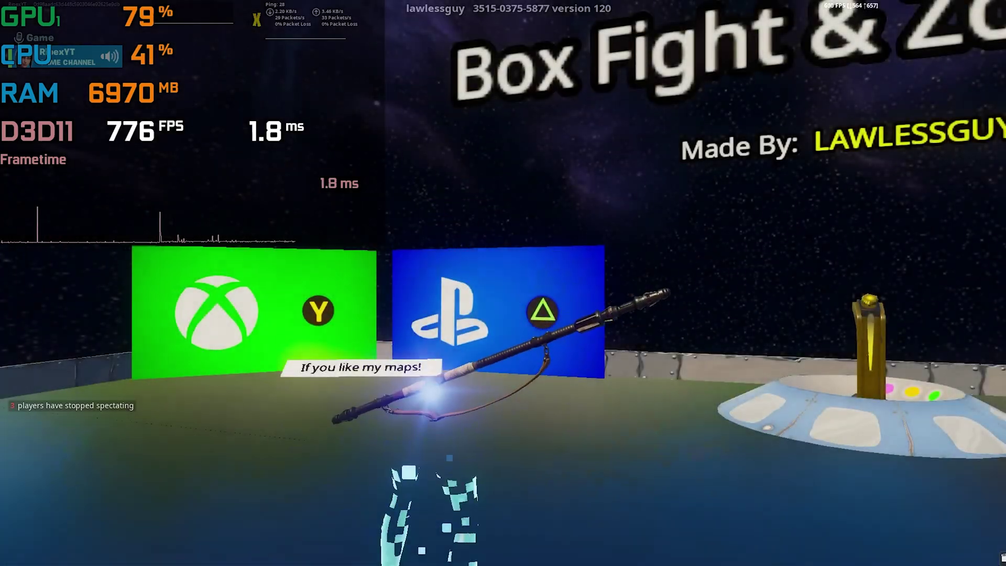
- Check the loadout, then run forward and build wooden stairs and walls upward
{"action": "key", "text": "i"}
{"action": "key", "text": "Escape"}
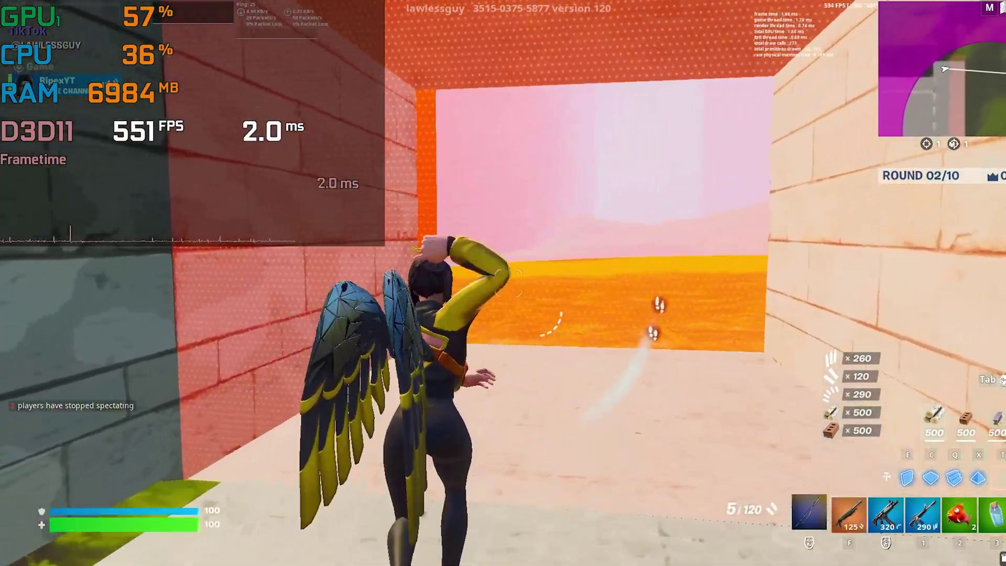
{"action": "key", "text": "w"}
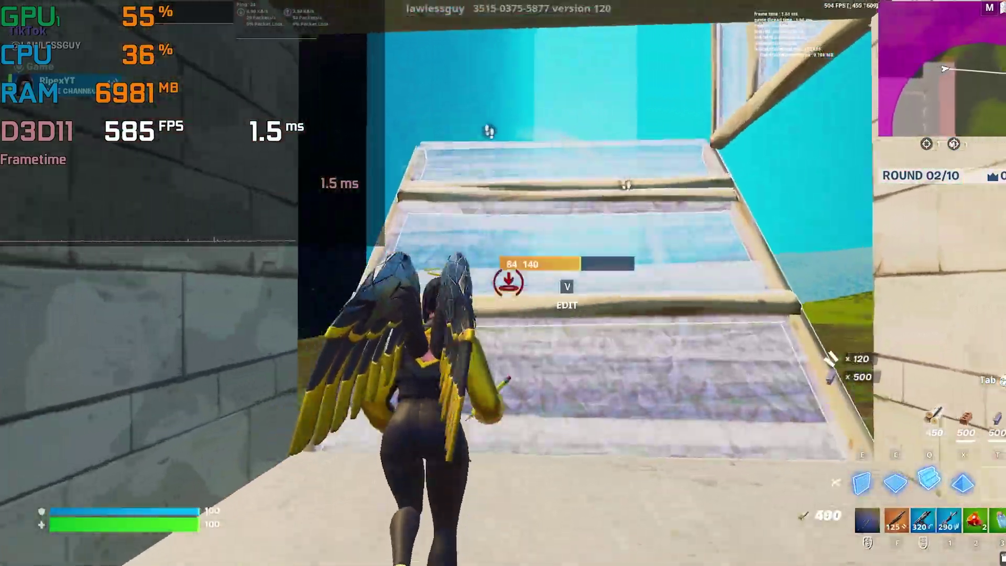
{"action": "key", "text": "w"}
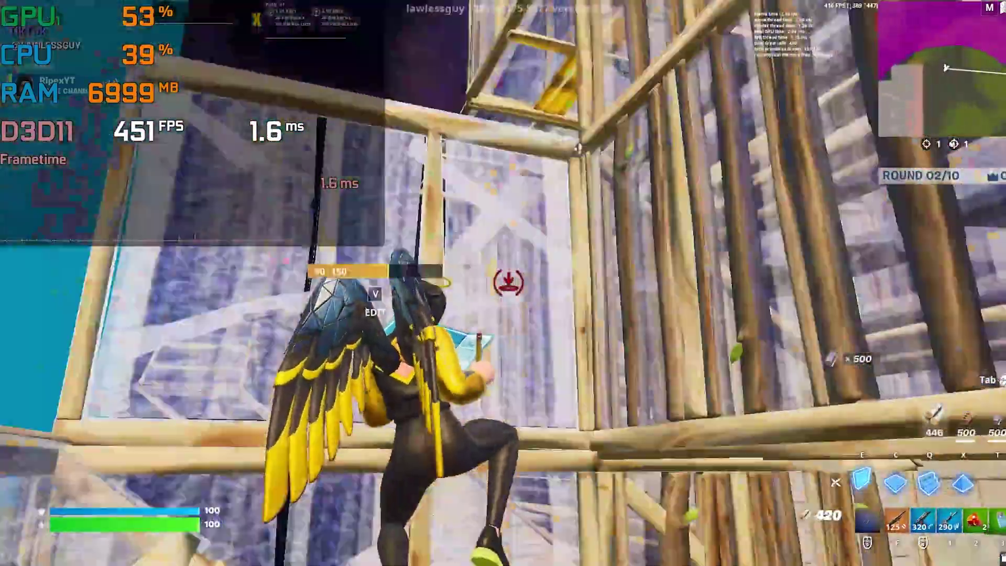
{"action": "key", "text": "w"}
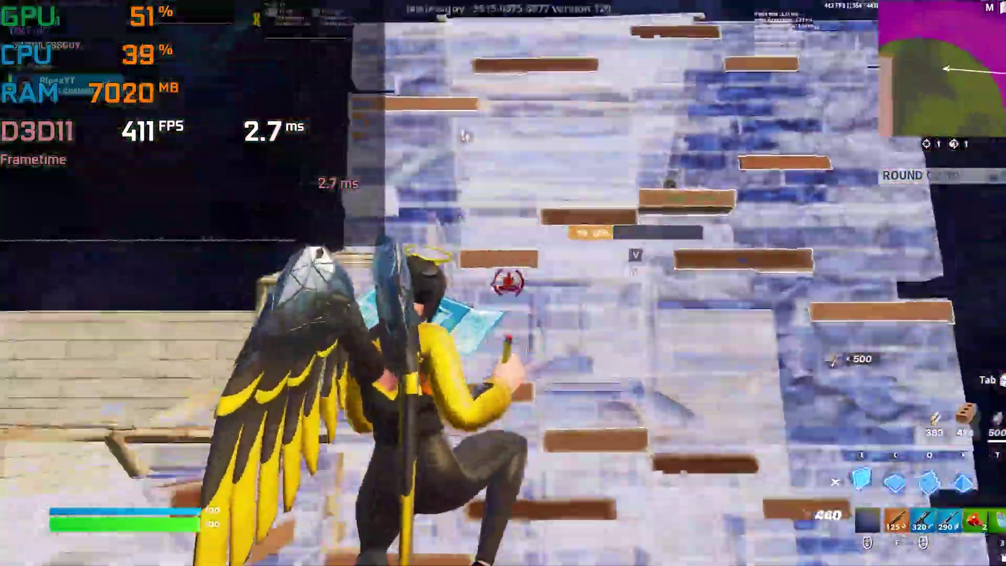
{"action": "key", "text": "w"}
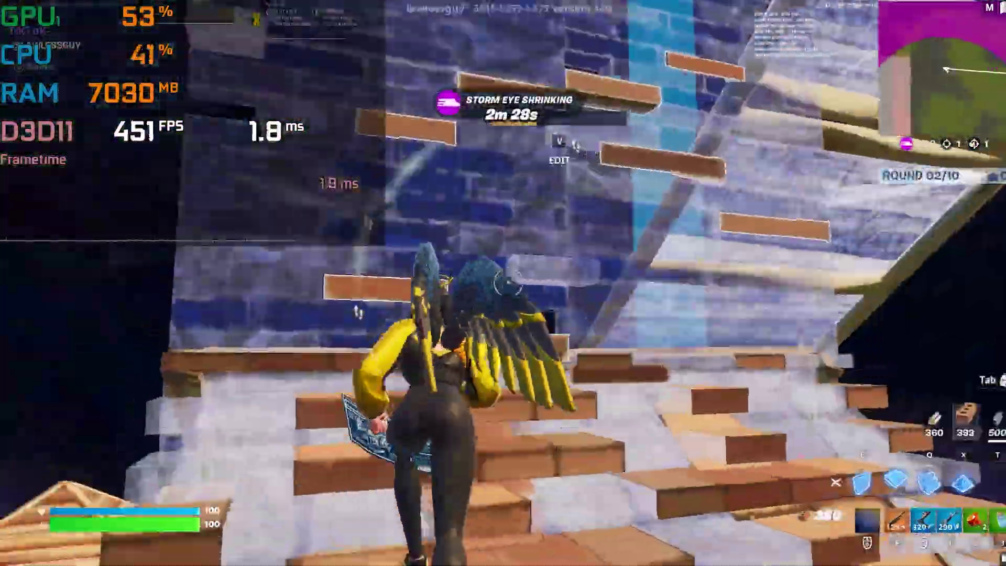
{"action": "key", "text": "w"}
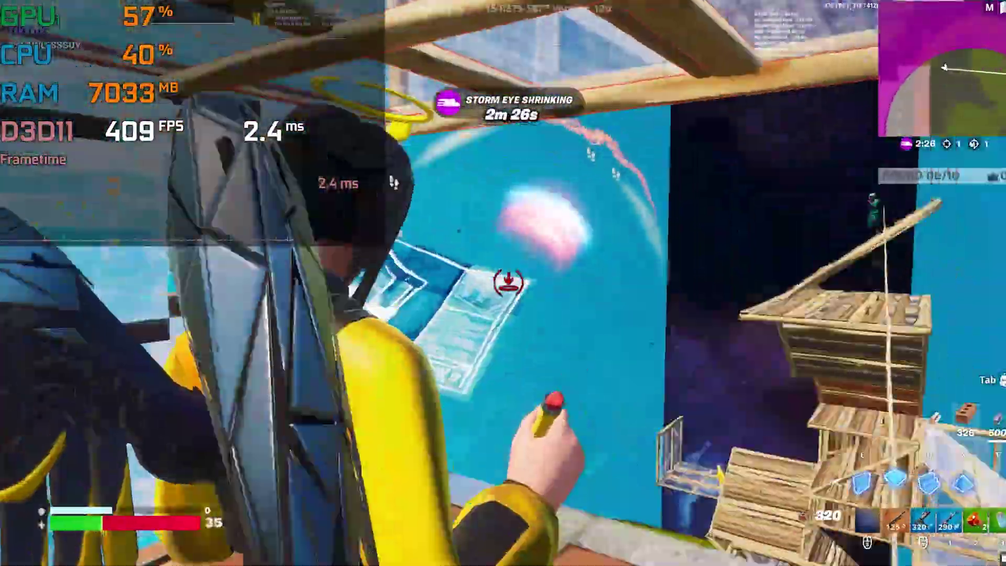
{"action": "key", "text": "w"}
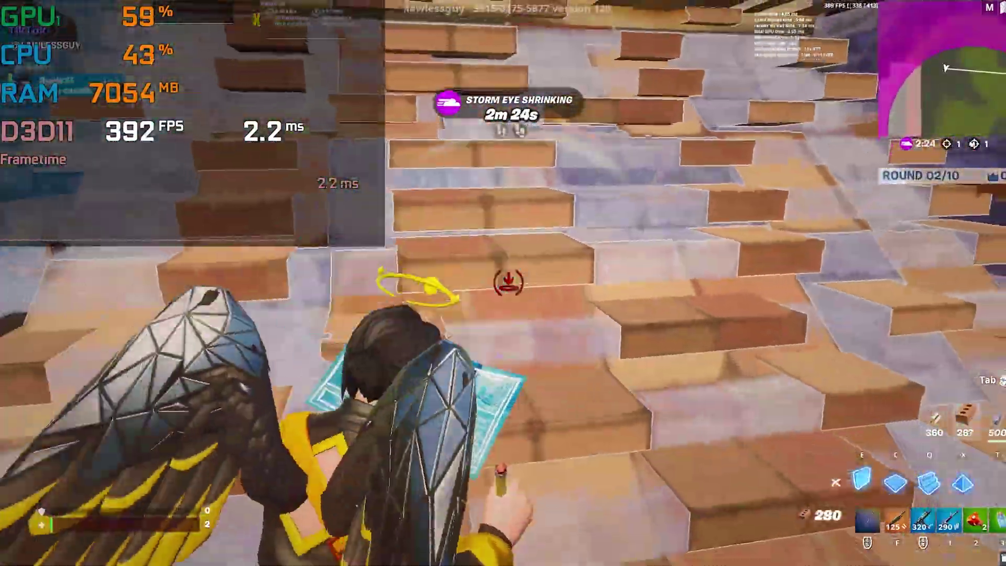
- Push through the storm toward the opponent, wall in with brick, and fight with the shotgun
{"action": "key", "text": "w"}
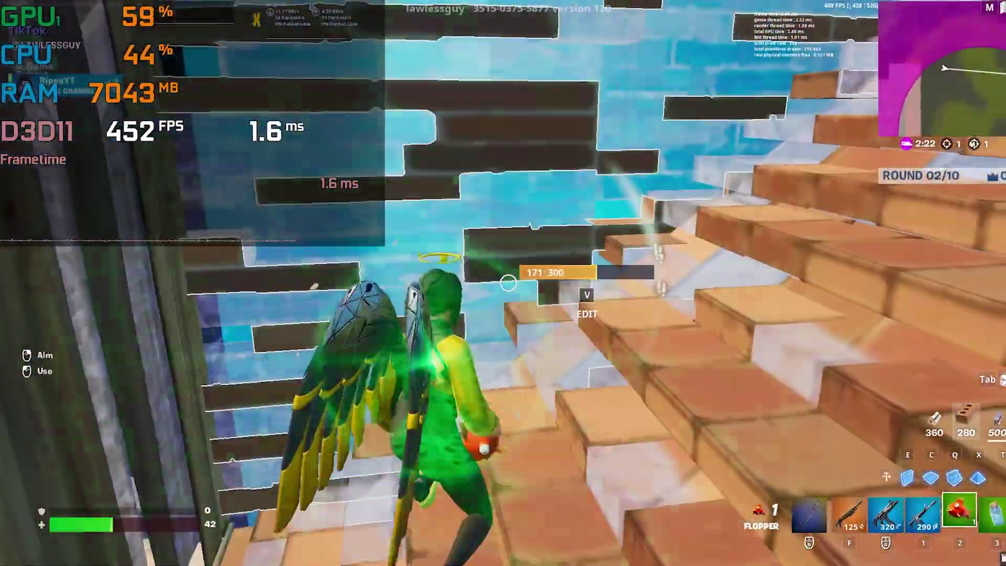
{"action": "key", "text": "w"}
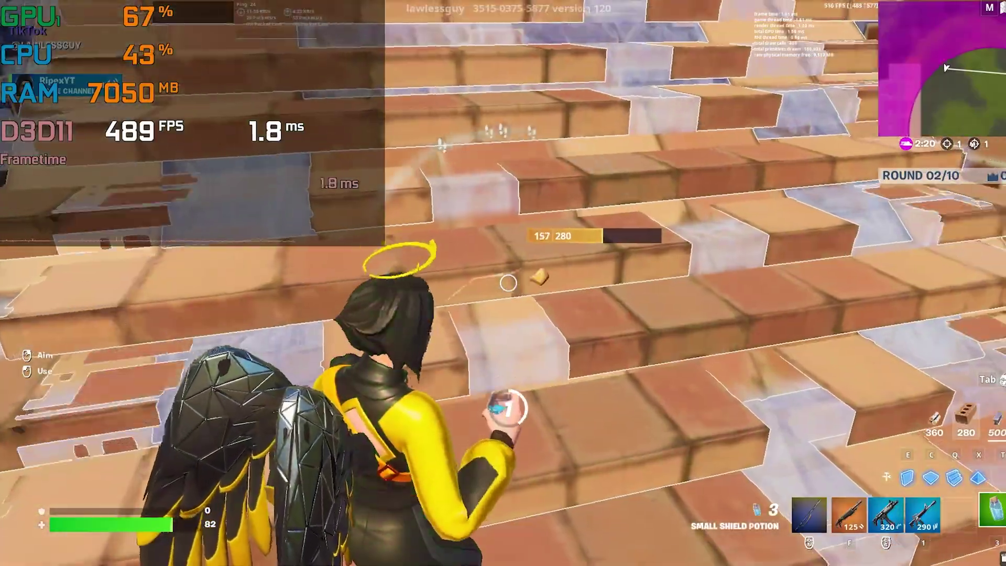
{"action": "key", "text": "w"}
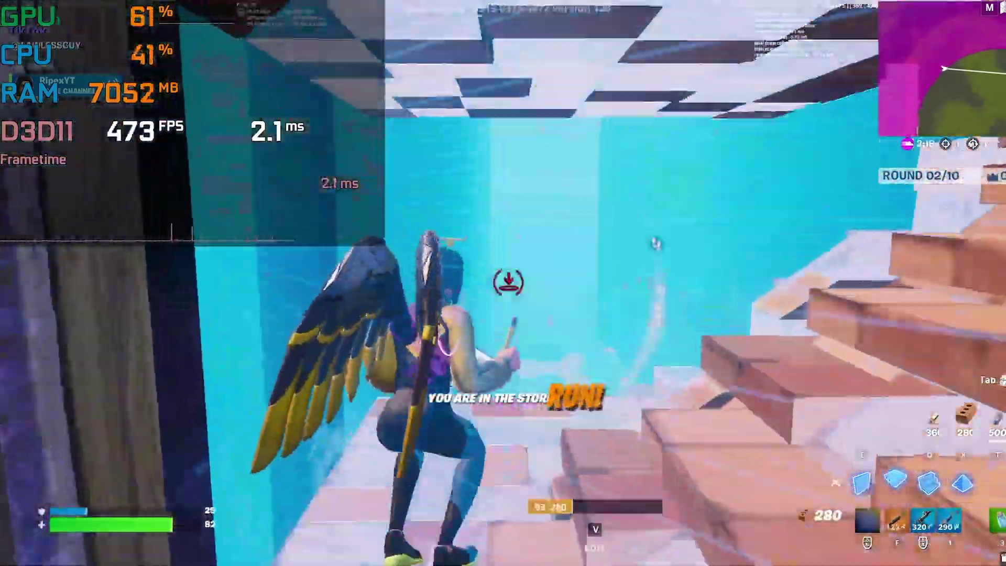
{"action": "key", "text": "w"}
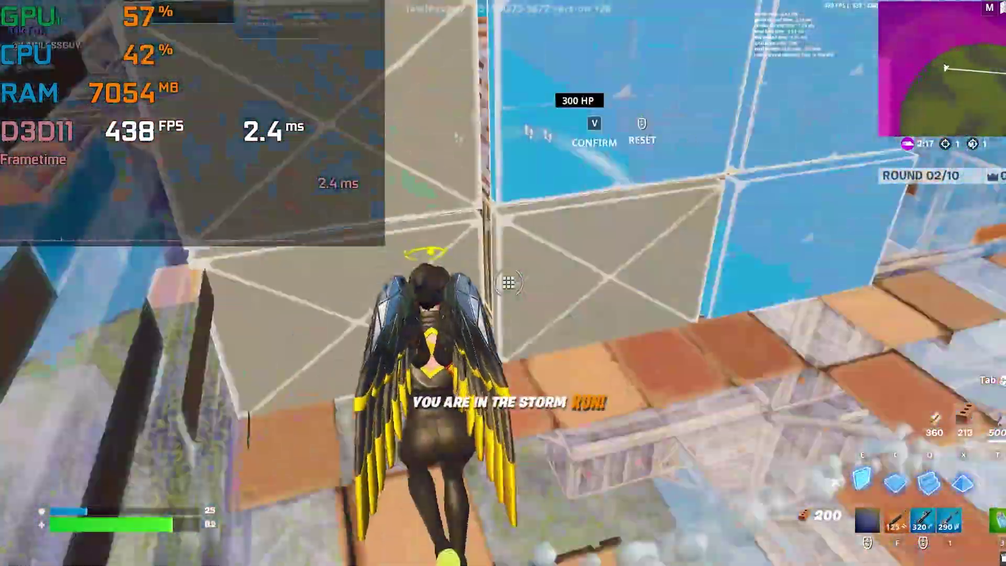
{"action": "key", "text": "w"}
{"action": "key", "text": "w"}
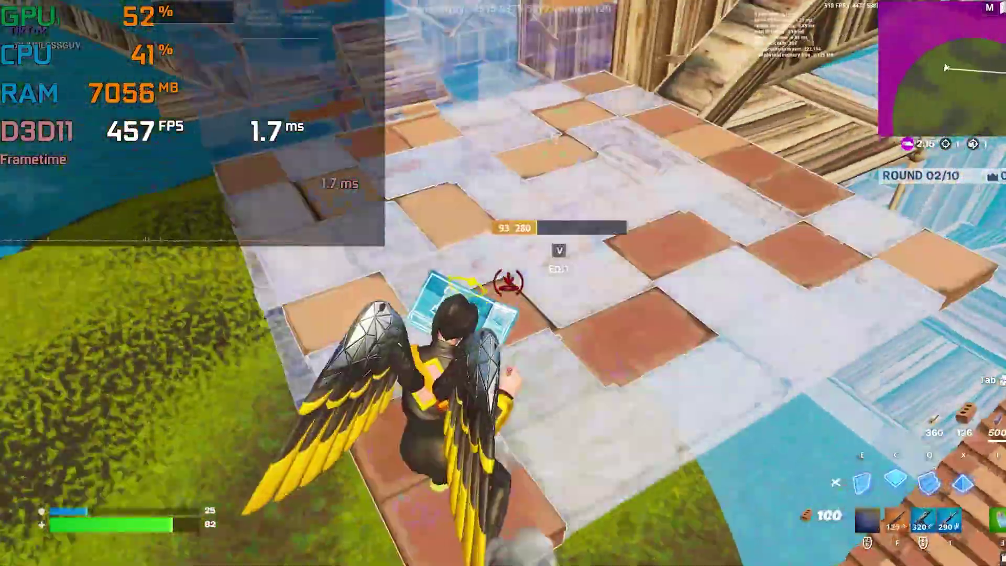
{"action": "key", "text": "2"}
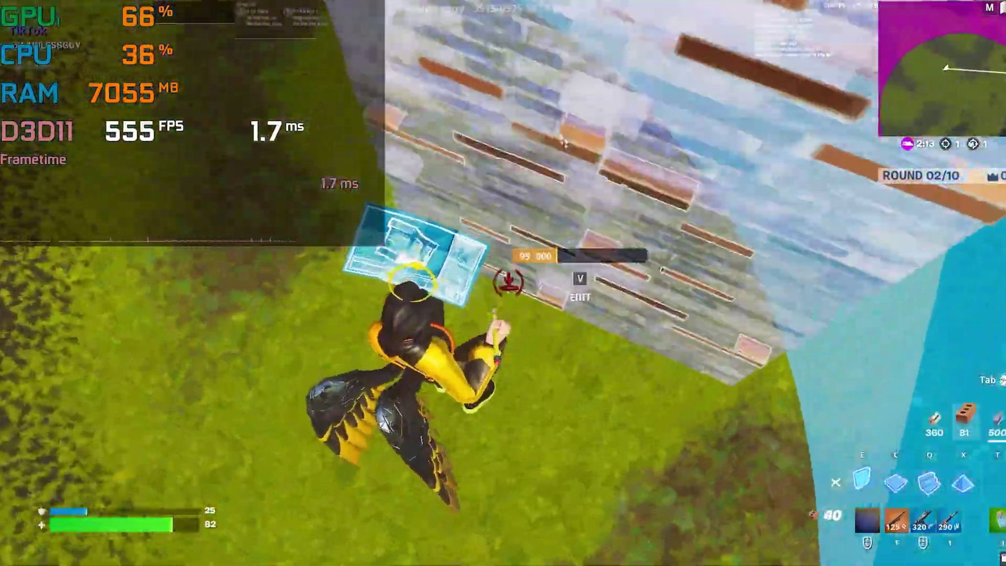
{"action": "key", "text": "2"}
{"action": "left_click", "coordinate": [503, 284]}
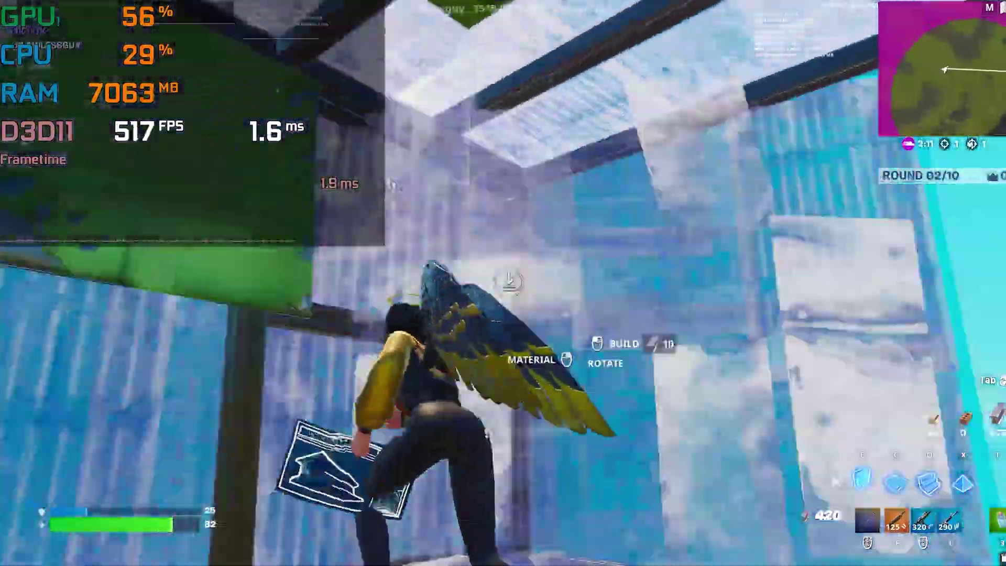
{"action": "left_click", "coordinate": [503, 283]}
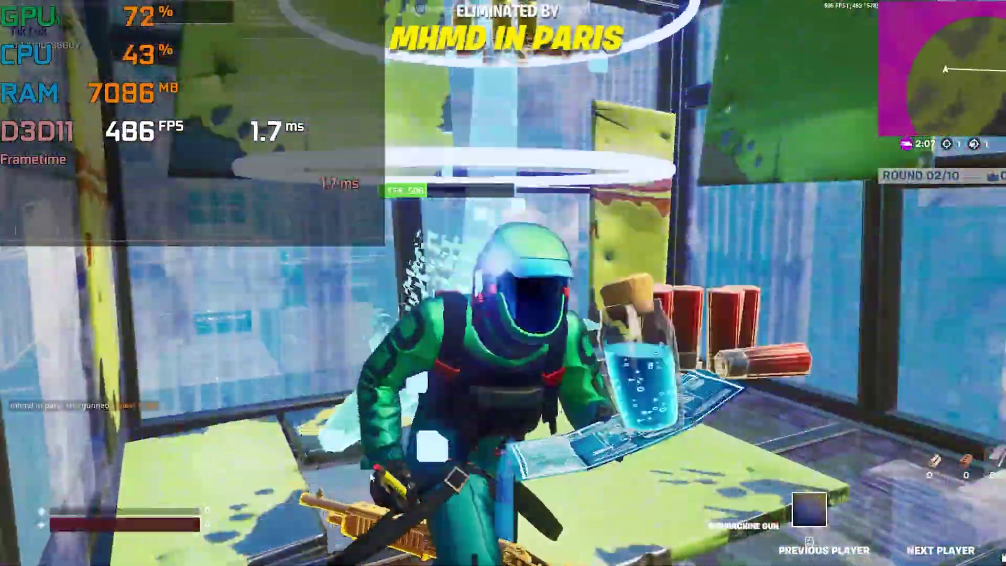